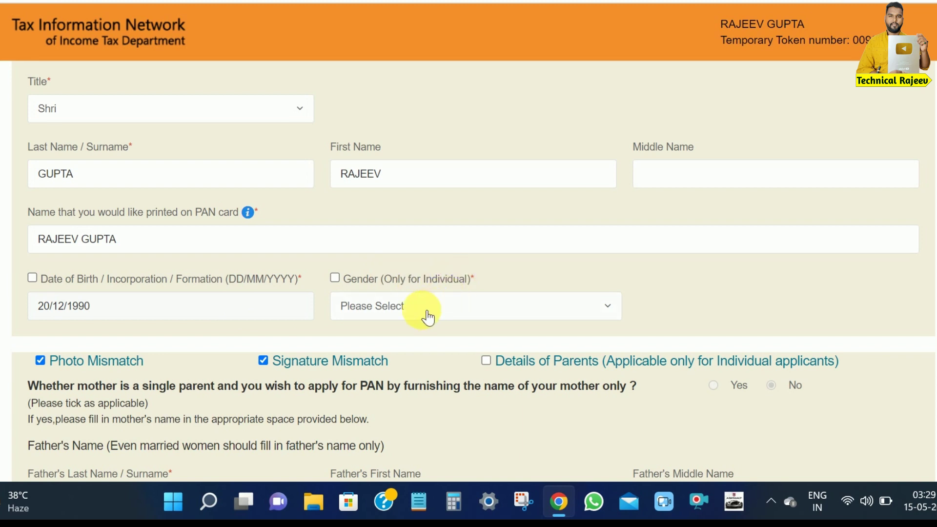
# - Set the gender to Male and choose Father's Name as the parent's name printed on the PAN card
pyautogui.click(395, 318)
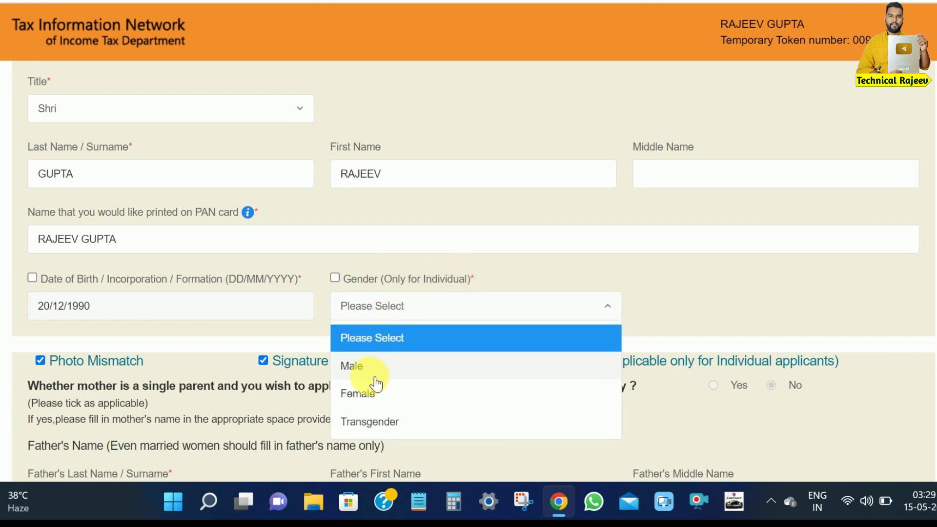
pyautogui.click(403, 371)
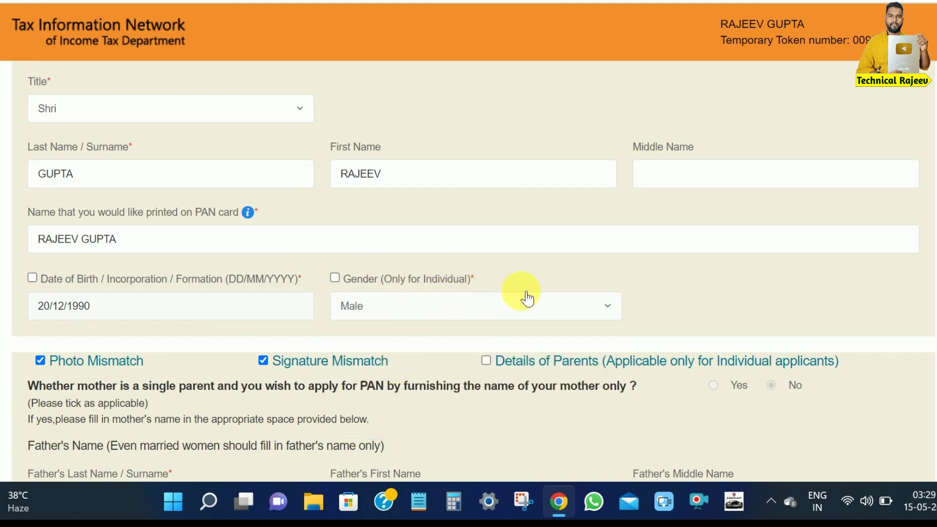
pyautogui.scroll(-3, 455, 242)
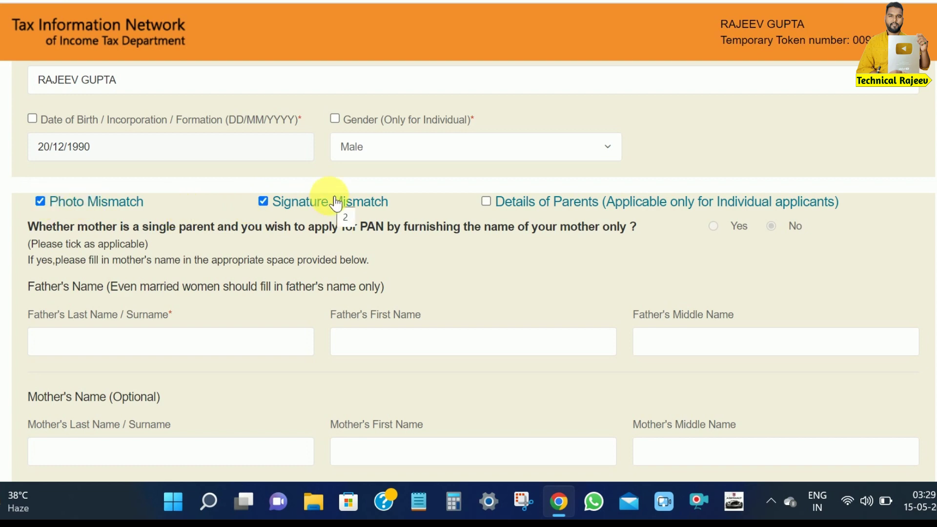
pyautogui.scroll(-3, 401, 203)
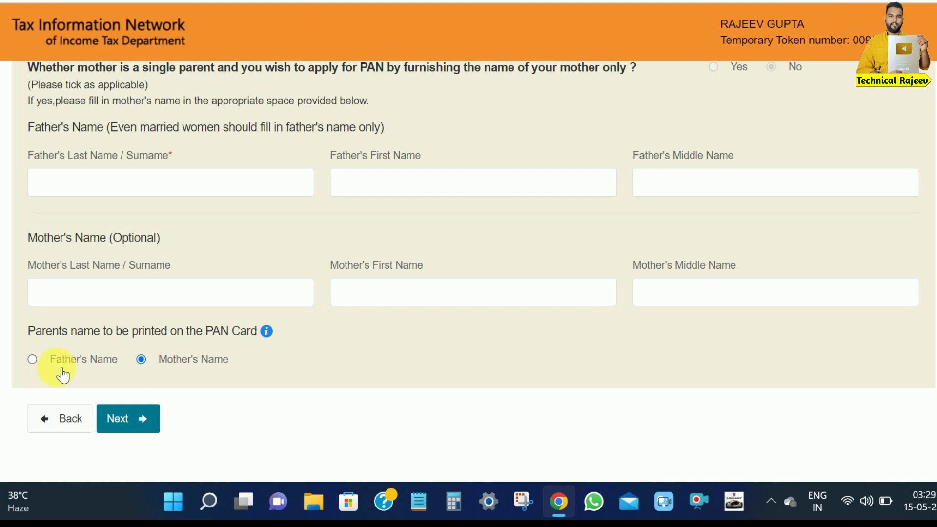
pyautogui.click(33, 360)
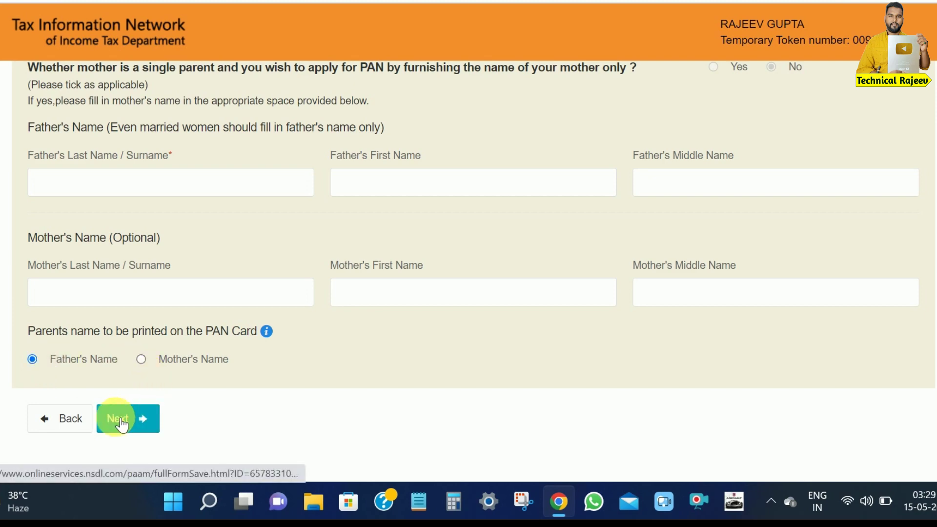
pyautogui.click(171, 189)
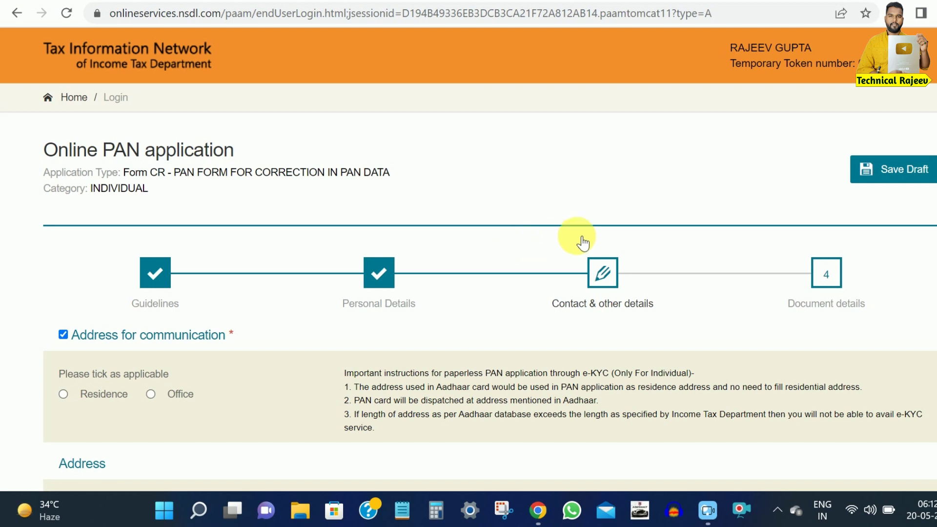
# - Save the application draft and choose Residence as the address for communication
pyautogui.click(910, 176)
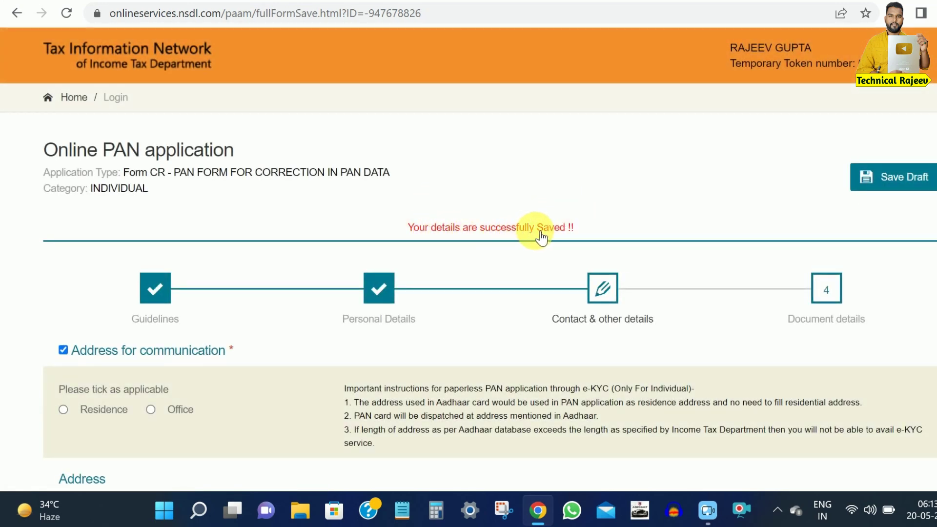
pyautogui.scroll(-5, 412, 203)
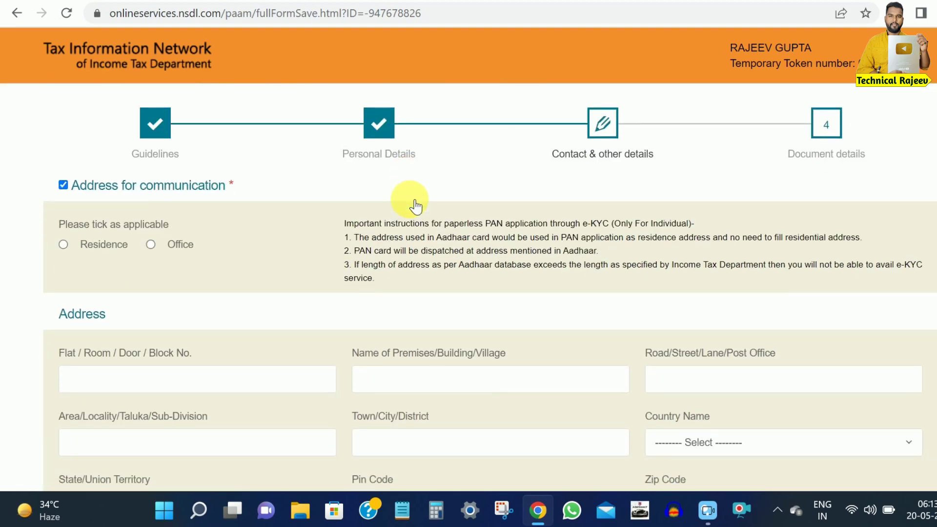
pyautogui.scroll(-2, 415, 206)
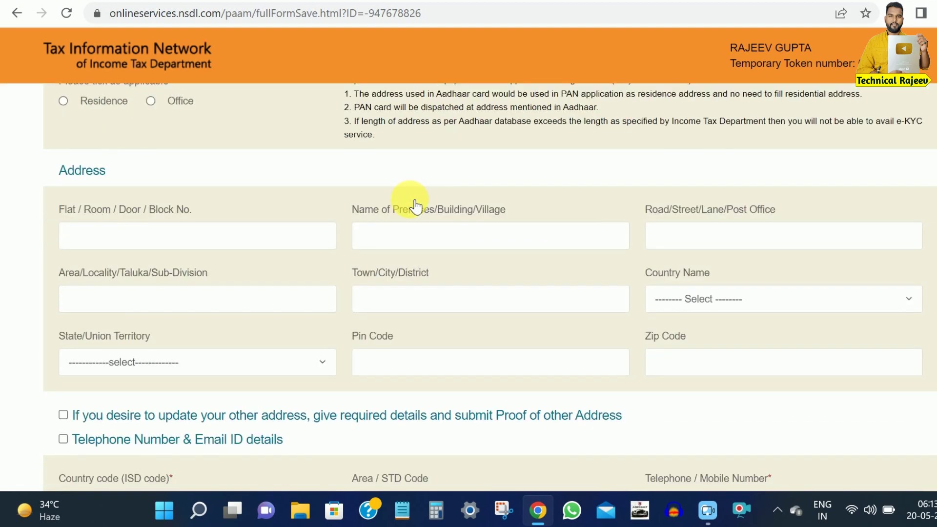
pyautogui.scroll(2, 414, 203)
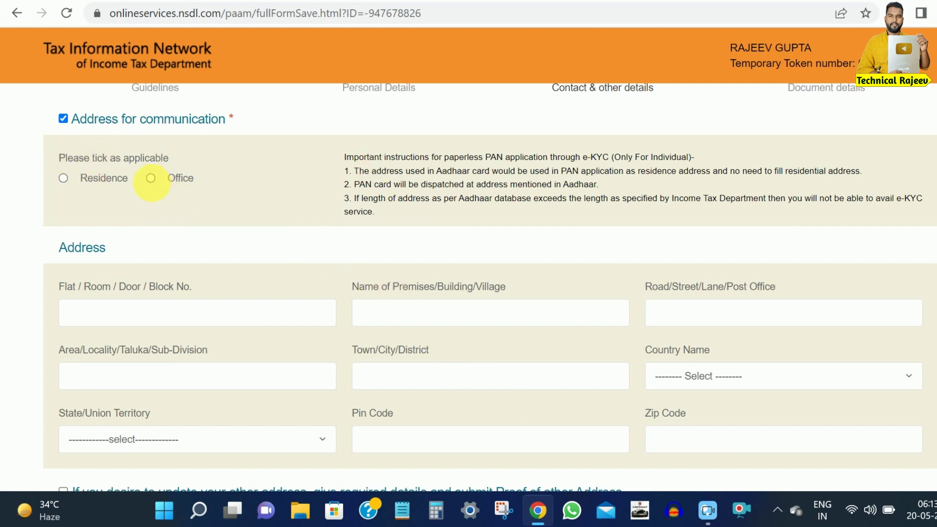
pyautogui.click(64, 179)
# - Set the country of the communication address to INDIA
pyautogui.scroll(-2, 400, 181)
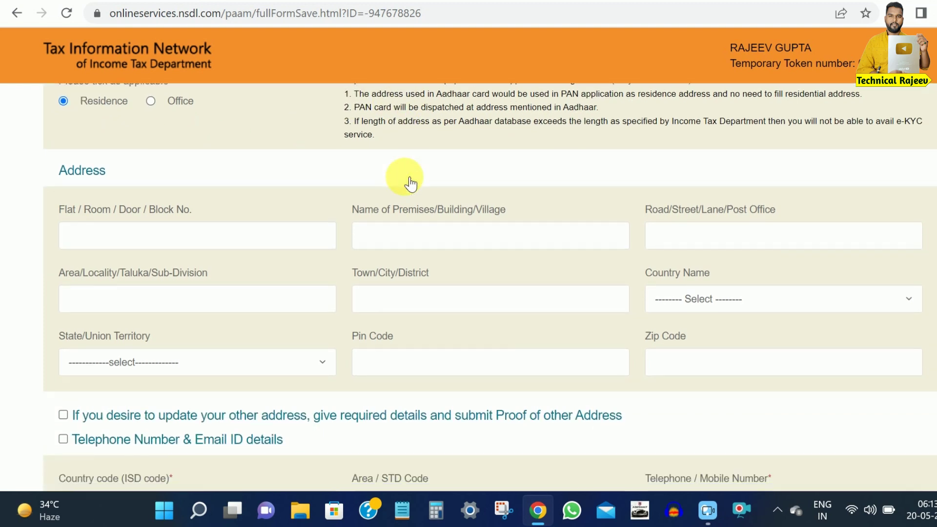
pyautogui.scroll(-2, 410, 183)
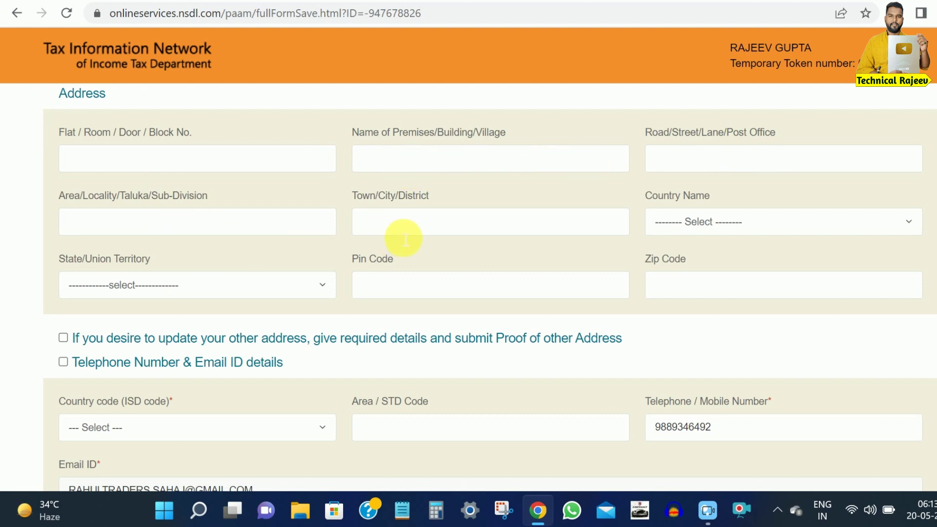
pyautogui.click(737, 223)
pyautogui.click(716, 267)
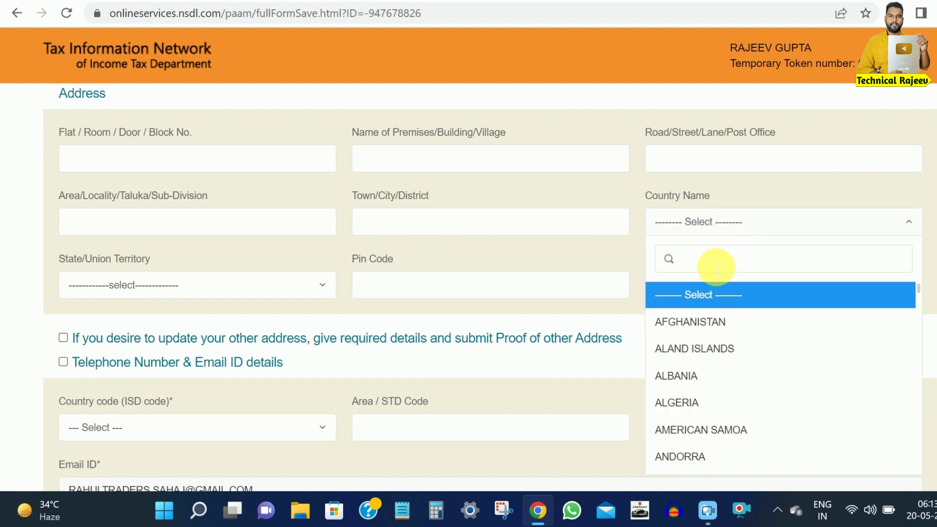
pyautogui.write('indi')
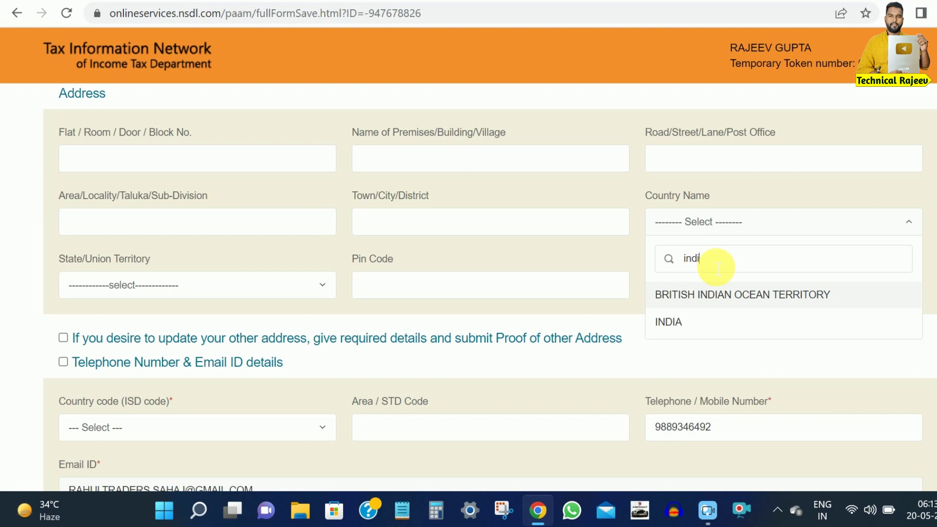
pyautogui.click(688, 325)
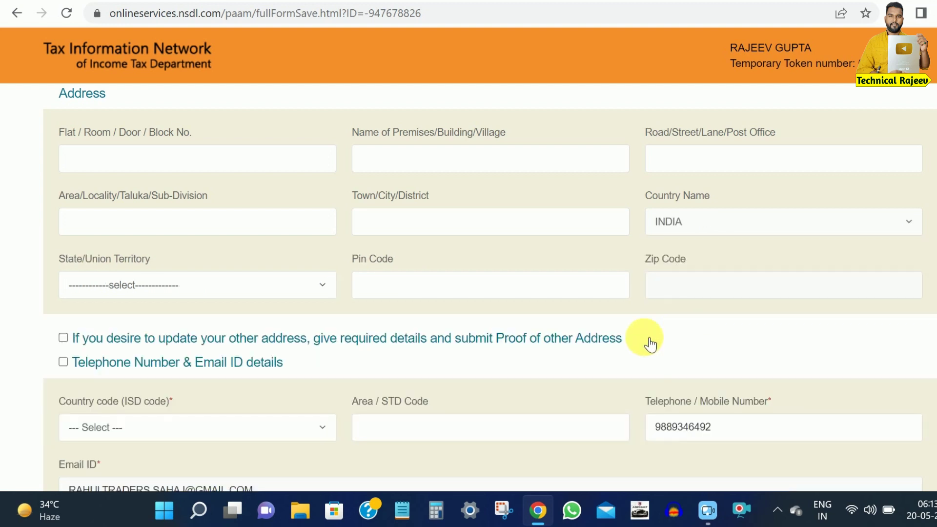
# - Set the address's state to UTTAR PRADESH and fill in its postal pin code
pyautogui.click(202, 281)
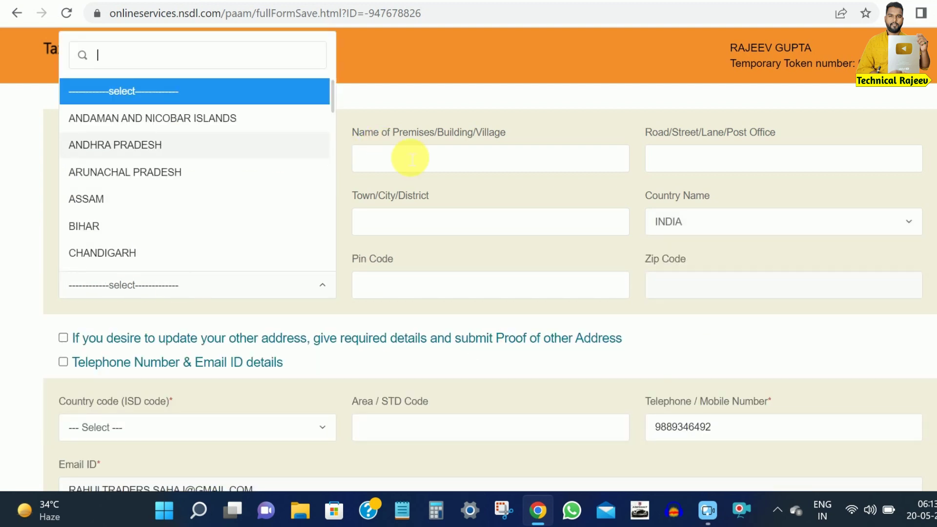
pyautogui.write('uttar')
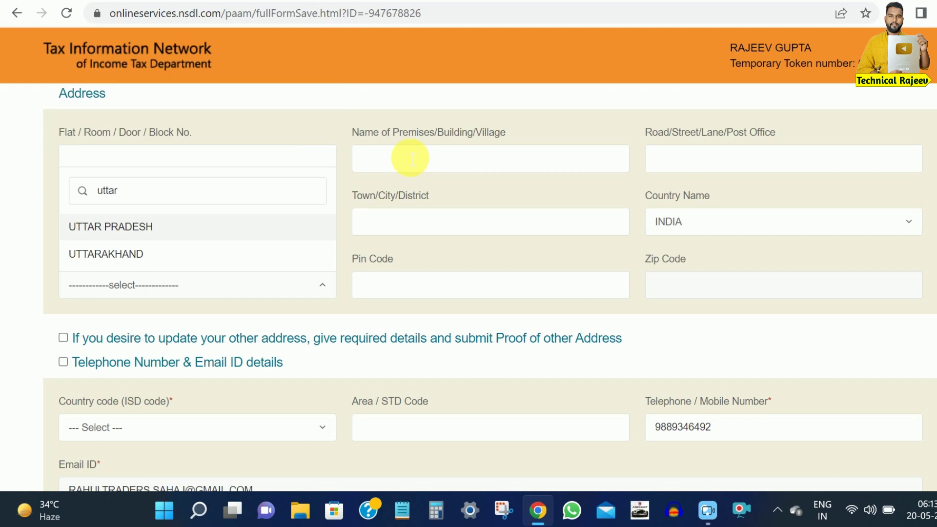
pyautogui.click(151, 230)
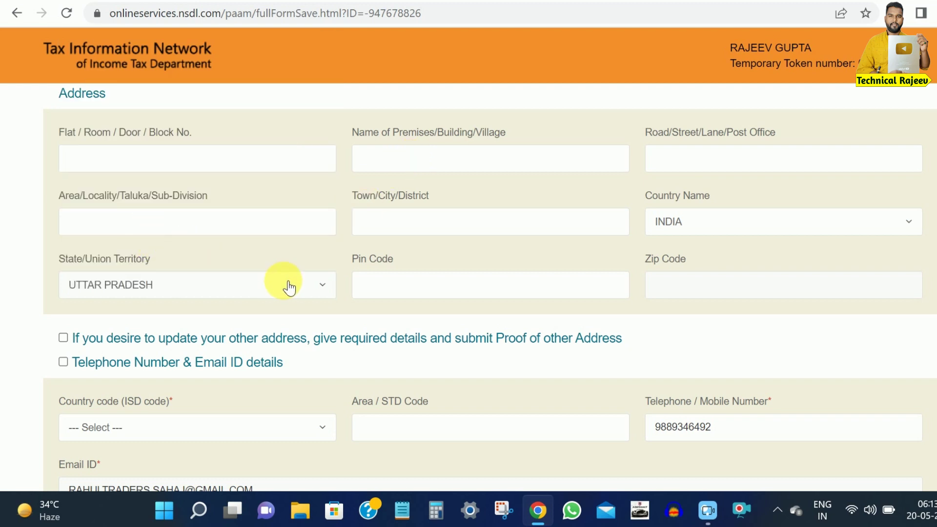
pyautogui.click(429, 294)
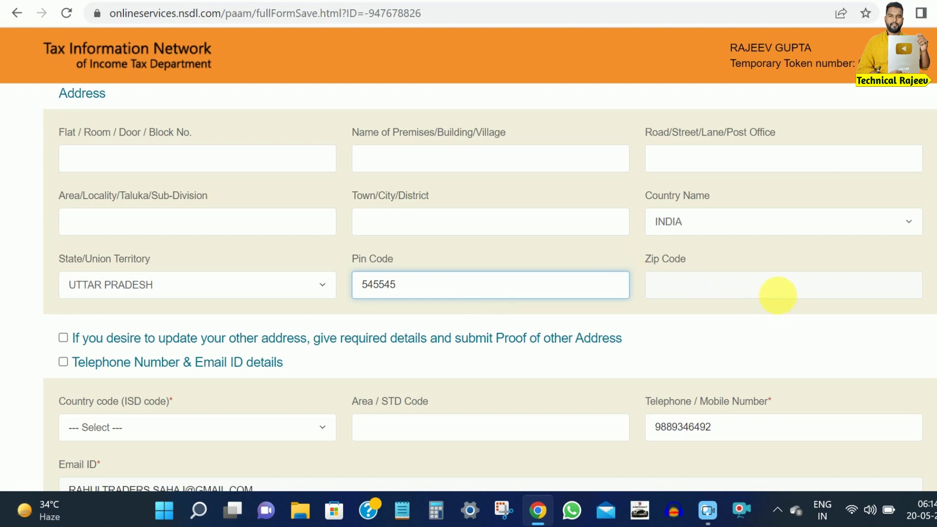
pyautogui.click(729, 293)
# - Set the telephone country code to INDIA (91) and continue to the document details
pyautogui.scroll(-1, 488, 258)
pyautogui.scroll(-2, 292, 229)
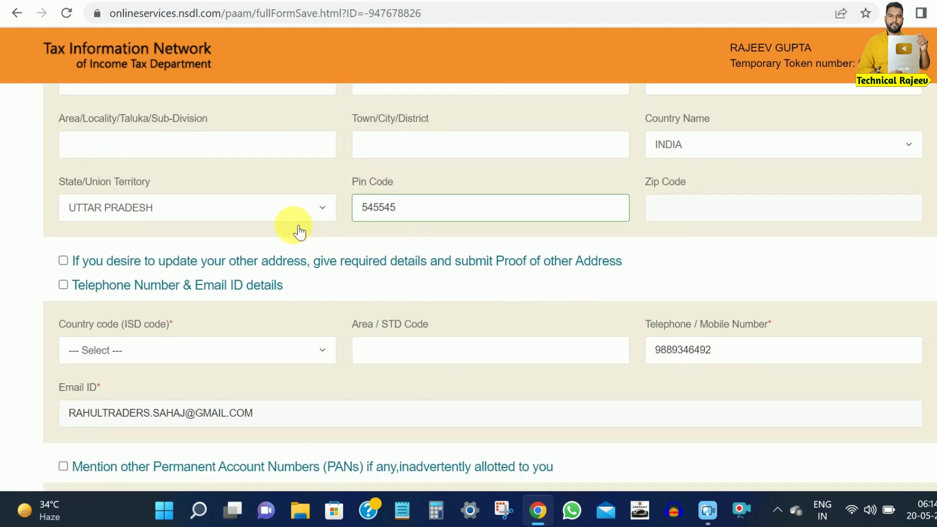
pyautogui.scroll(-2, 288, 237)
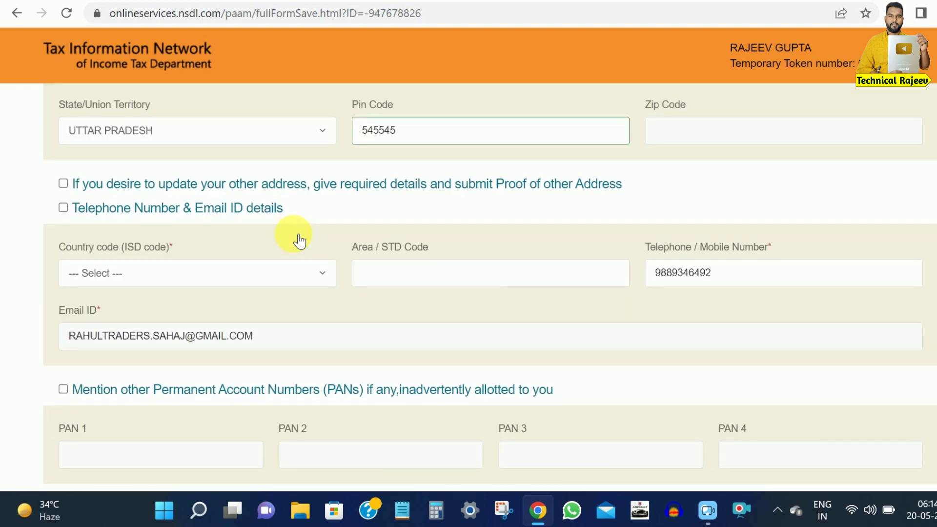
pyautogui.scroll(-2, 298, 240)
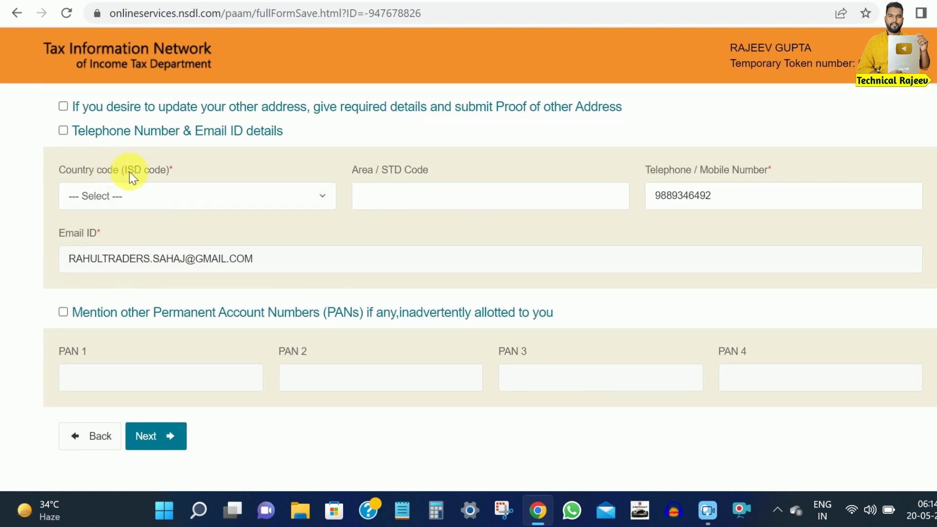
pyautogui.click(180, 194)
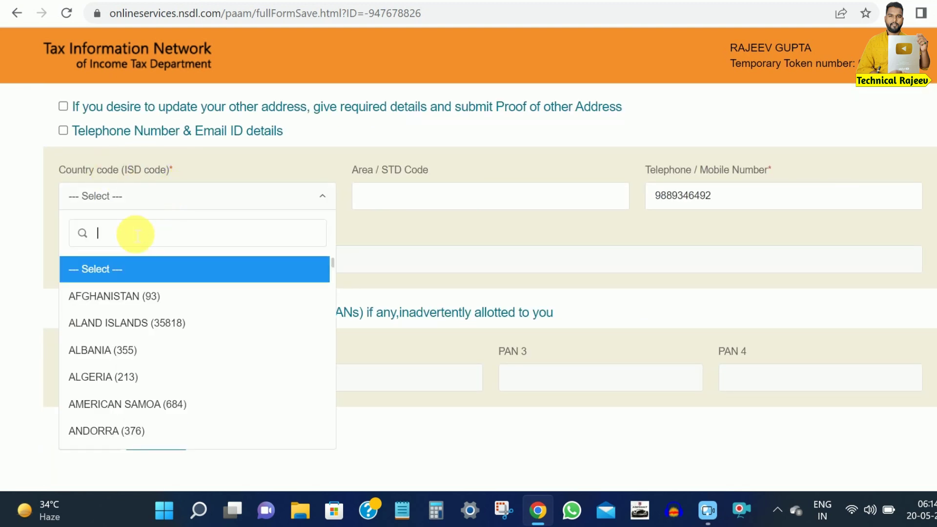
pyautogui.write('india')
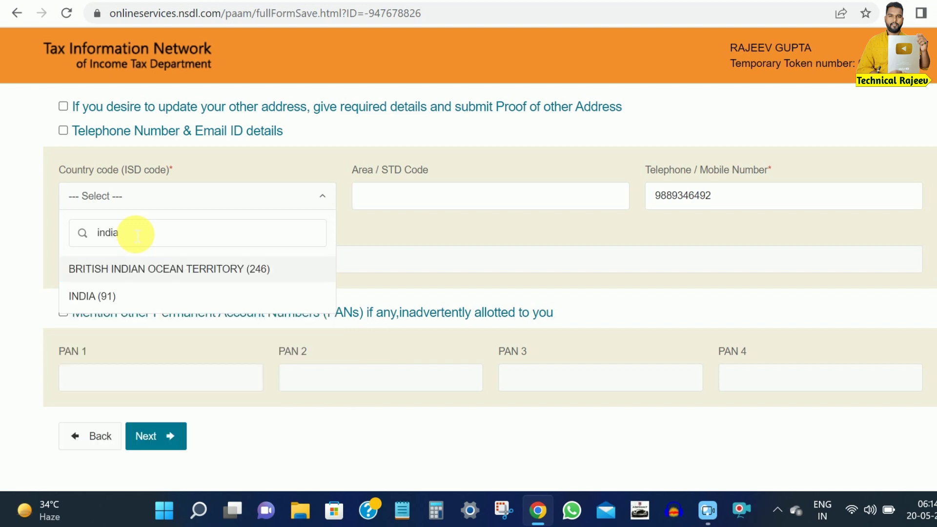
pyautogui.click(105, 297)
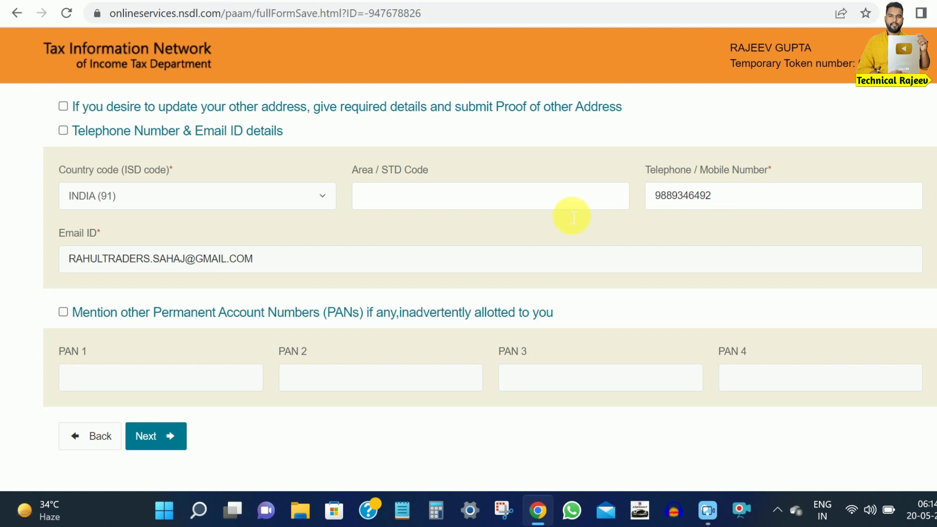
pyautogui.scroll(-2, 389, 224)
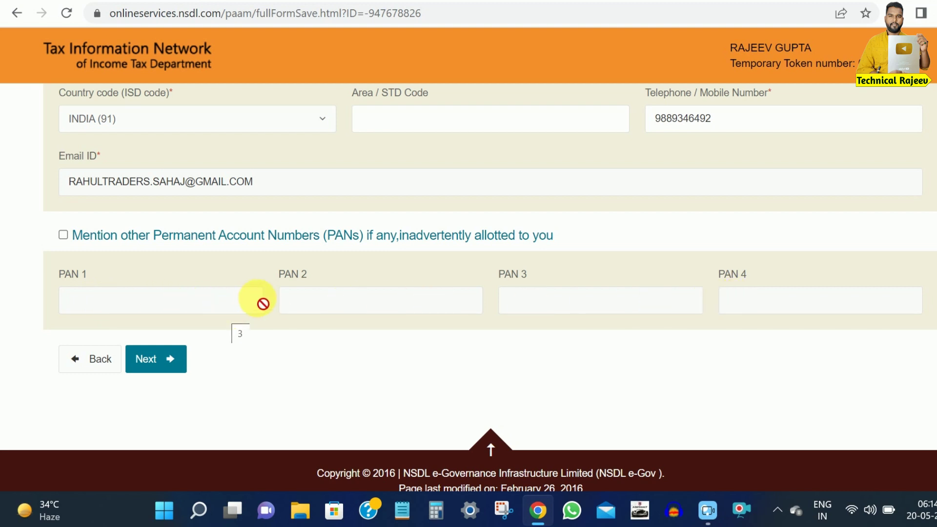
pyautogui.click(166, 371)
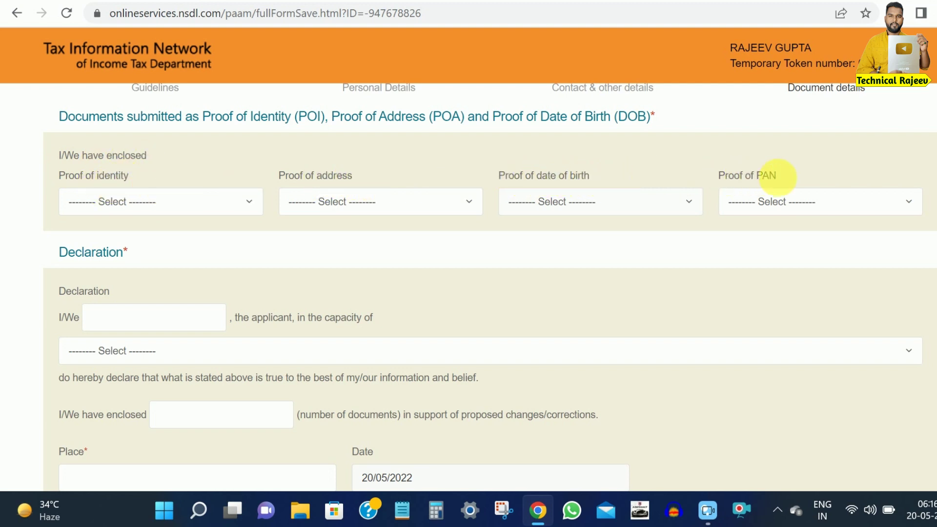
# - Choose the AADHAAR Card issued by the Unique Identification Authority of India as both proof of identity and proof of address
pyautogui.click(147, 202)
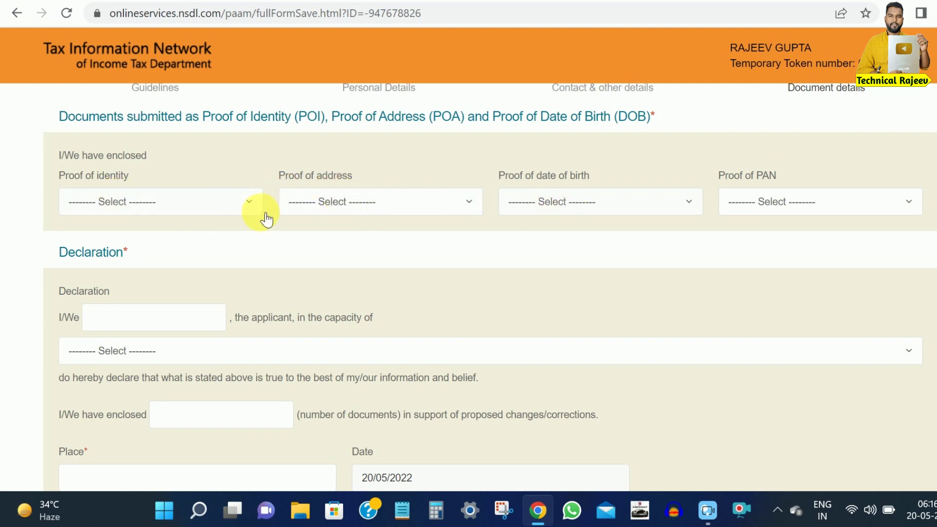
pyautogui.click(234, 207)
pyautogui.scroll(-6, 156, 418)
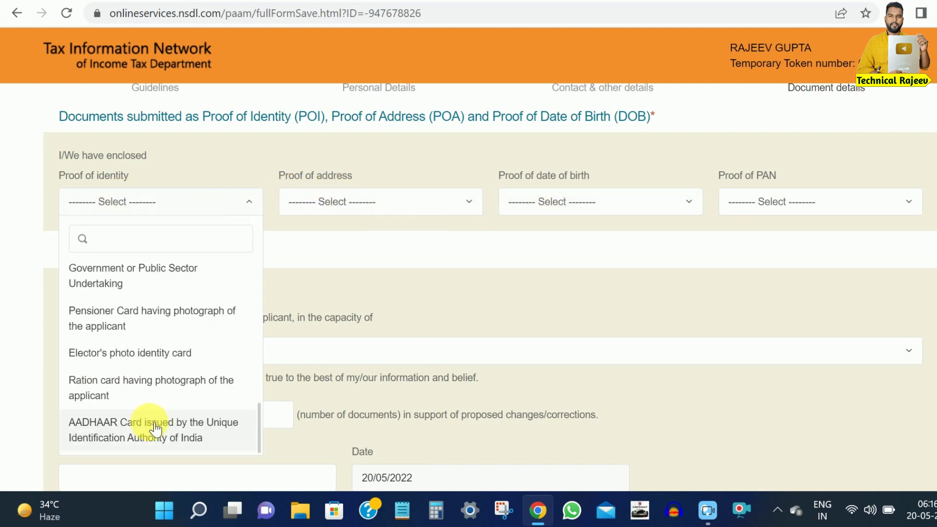
pyautogui.click(146, 422)
pyautogui.click(352, 205)
pyautogui.scroll(-10, 354, 385)
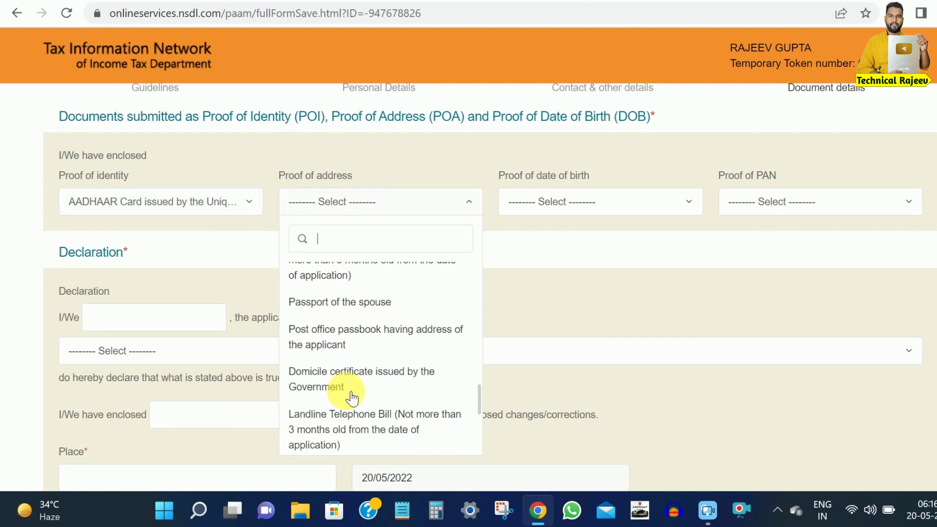
pyautogui.click(353, 422)
# - Choose the AADHAAR Card as proof of date of birth and No Document as proof of PAN
pyautogui.click(602, 203)
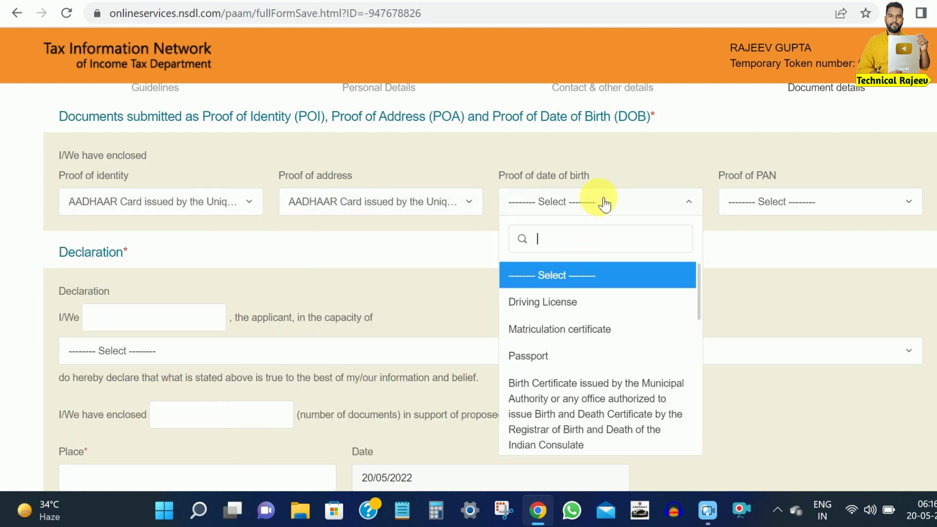
pyautogui.scroll(-5, 568, 419)
pyautogui.scroll(-2, 569, 415)
pyautogui.scroll(3, 571, 400)
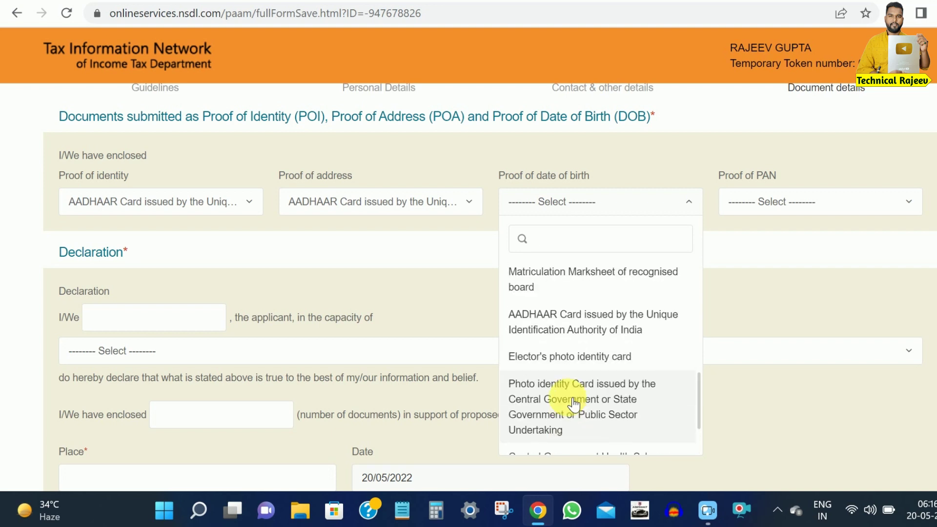
pyautogui.click(566, 395)
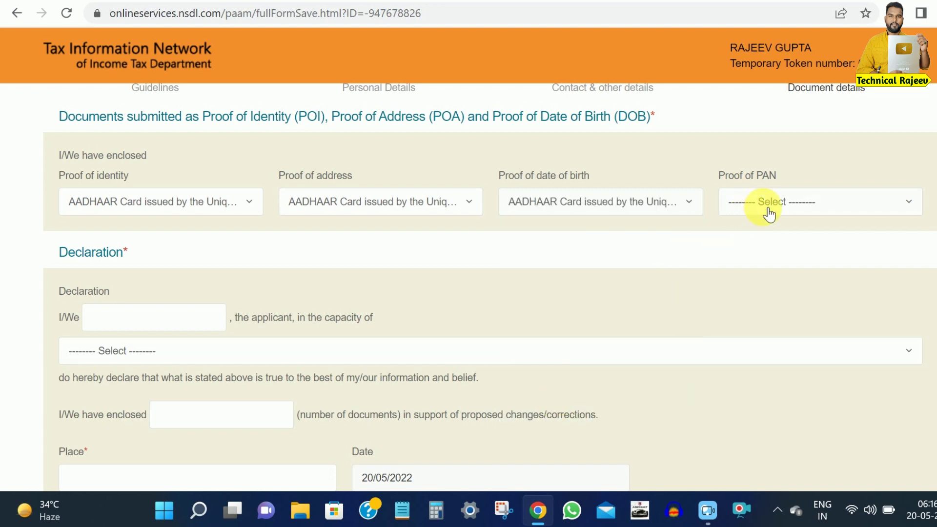
pyautogui.click(799, 204)
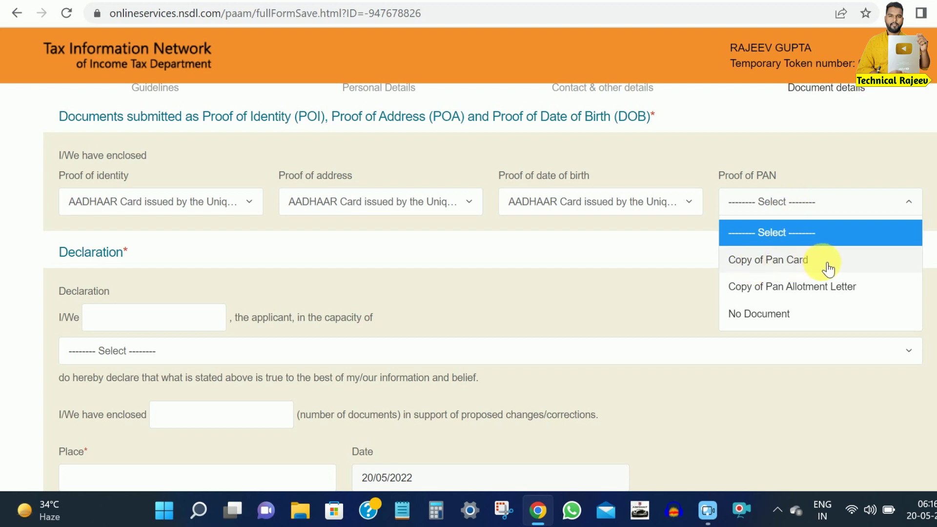
pyautogui.click(778, 315)
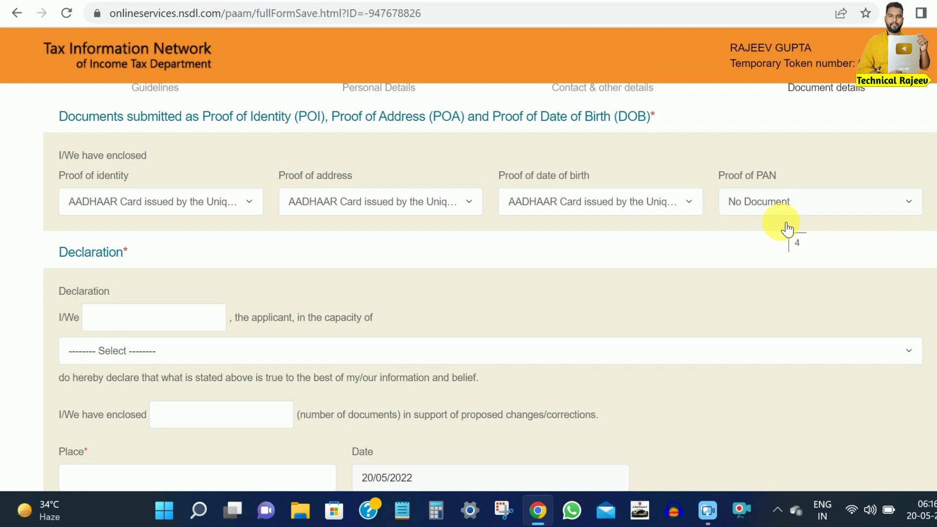
# - Set the applicant's capacity in the declaration to Himself/Herself
pyautogui.scroll(-3, 469, 227)
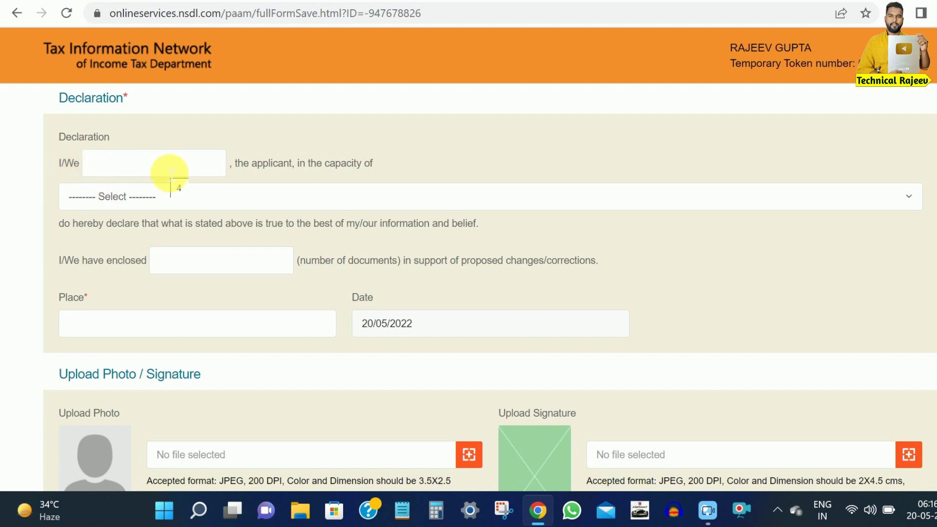
pyautogui.click(125, 173)
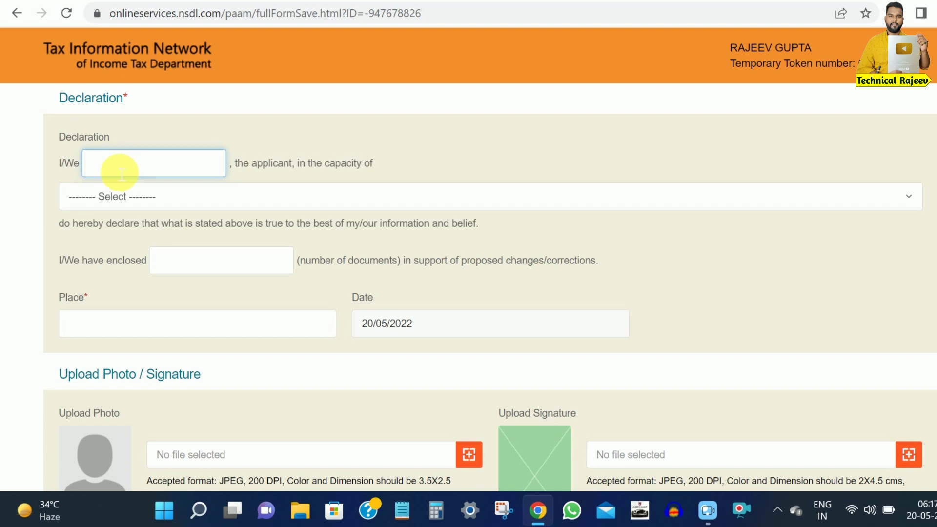
pyautogui.click(230, 202)
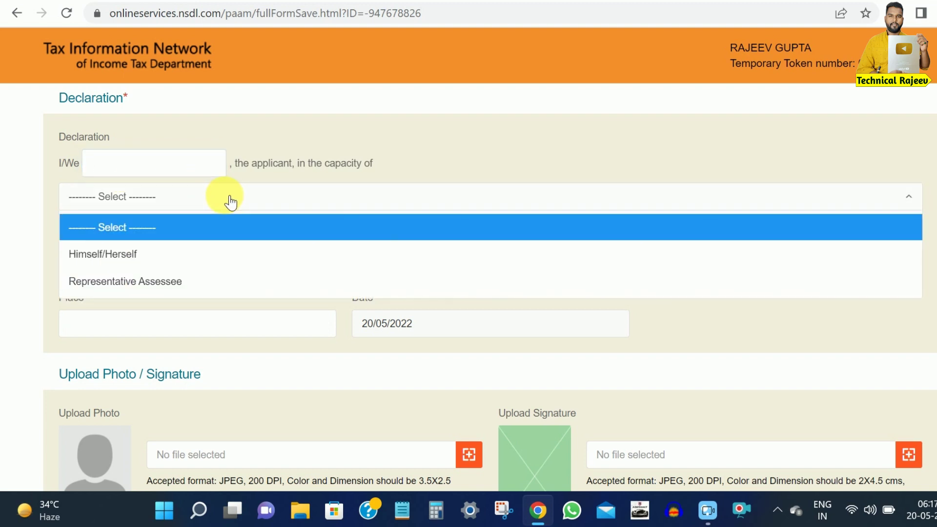
pyautogui.click(158, 254)
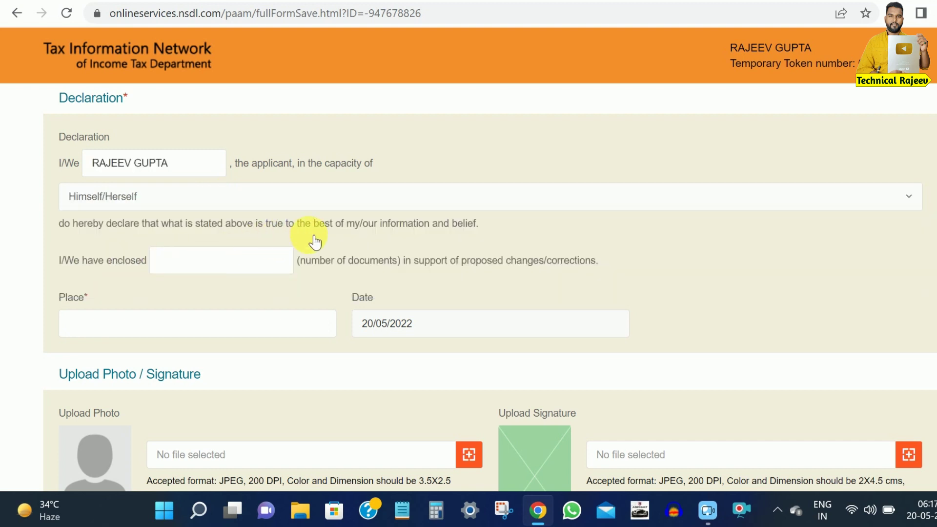
# - Dismiss the save reminder, enter 1 as the number of enclosed documents and go to the declaration's Place field
pyautogui.scroll(-2, 410, 231)
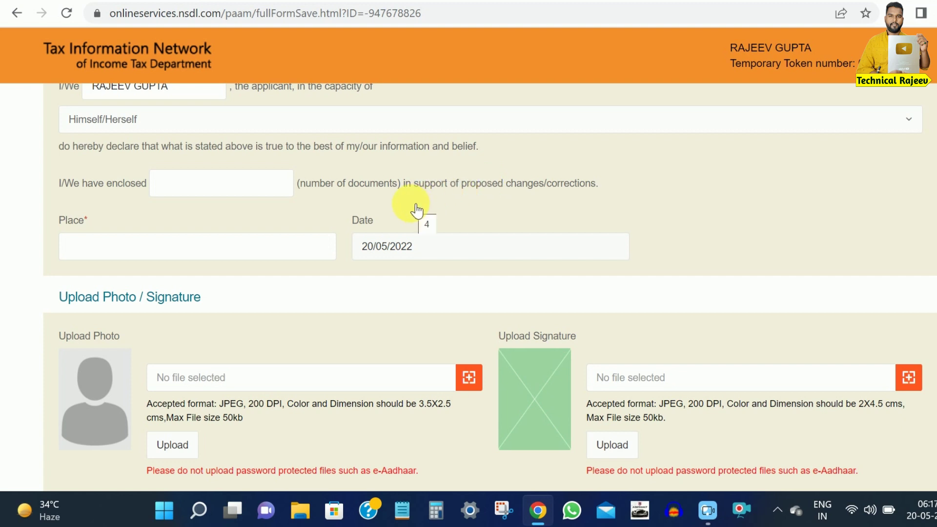
pyautogui.click(219, 195)
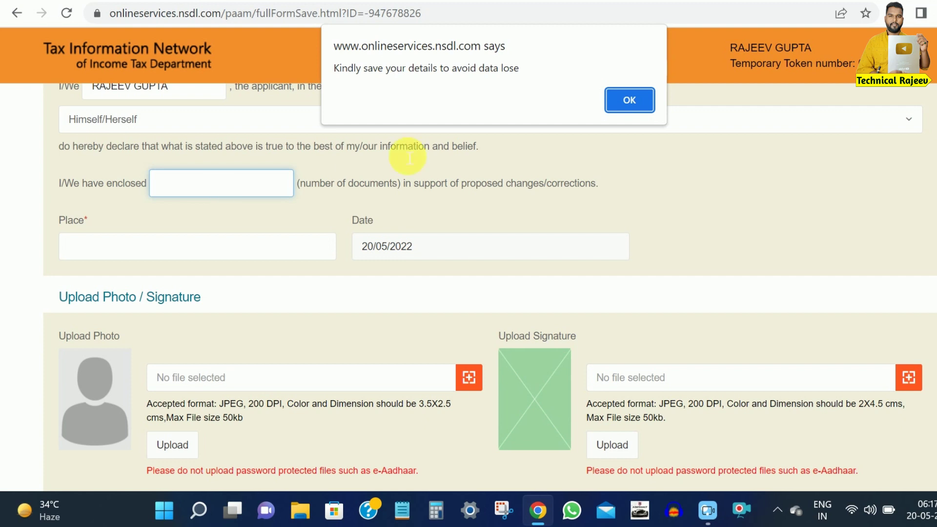
pyautogui.click(641, 93)
pyautogui.write('1')
pyautogui.click(117, 252)
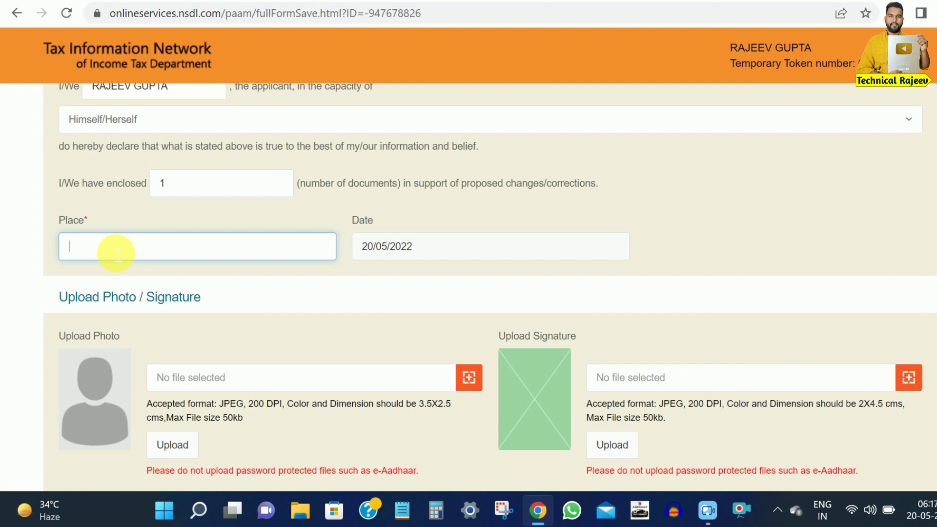
# - Upload photo.jpg from the pan folder on the Desktop as the applicant's photo
pyautogui.scroll(-5, 688, 211)
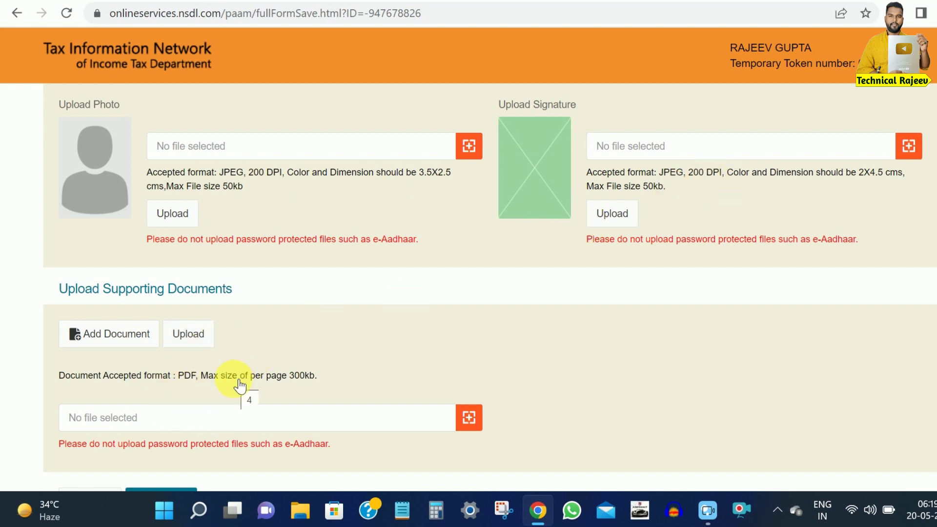
pyautogui.scroll(-3, 239, 385)
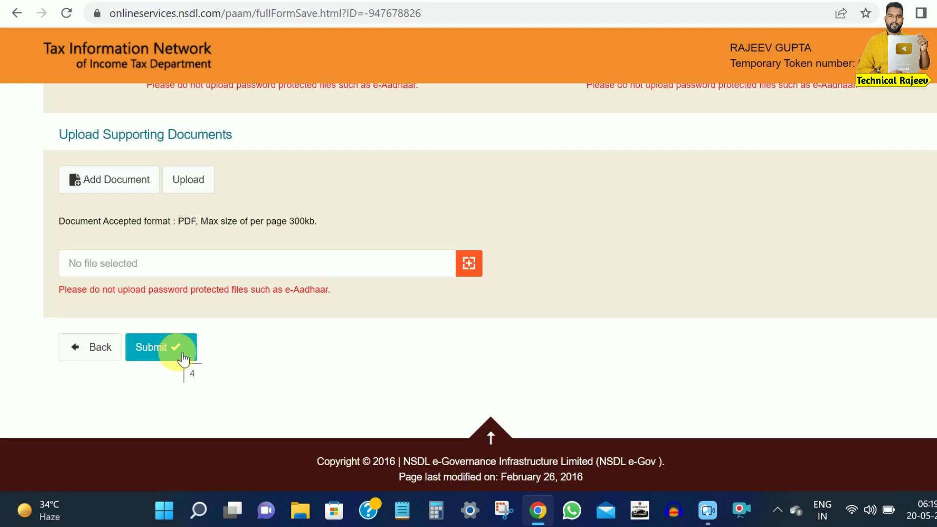
pyautogui.scroll(3, 307, 369)
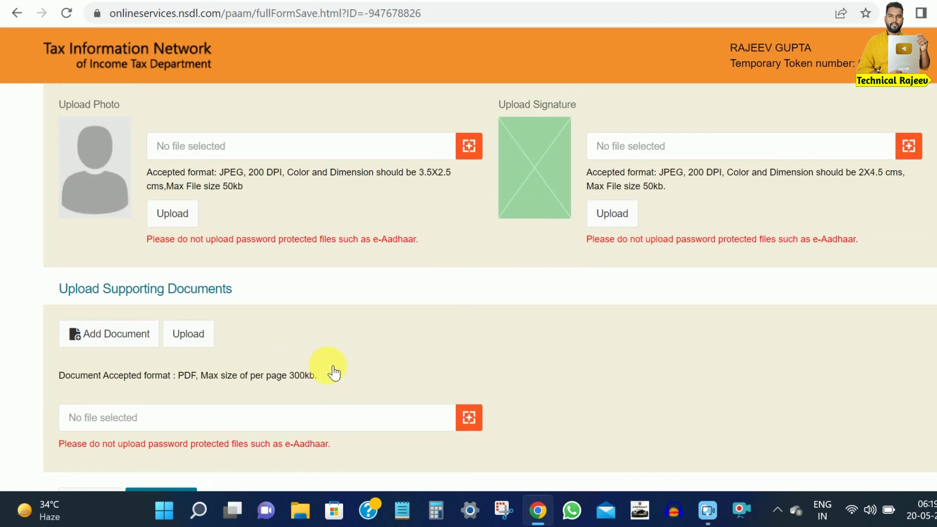
pyautogui.click(467, 144)
pyautogui.moveTo(157, 185); pyautogui.dragTo(162, 92)
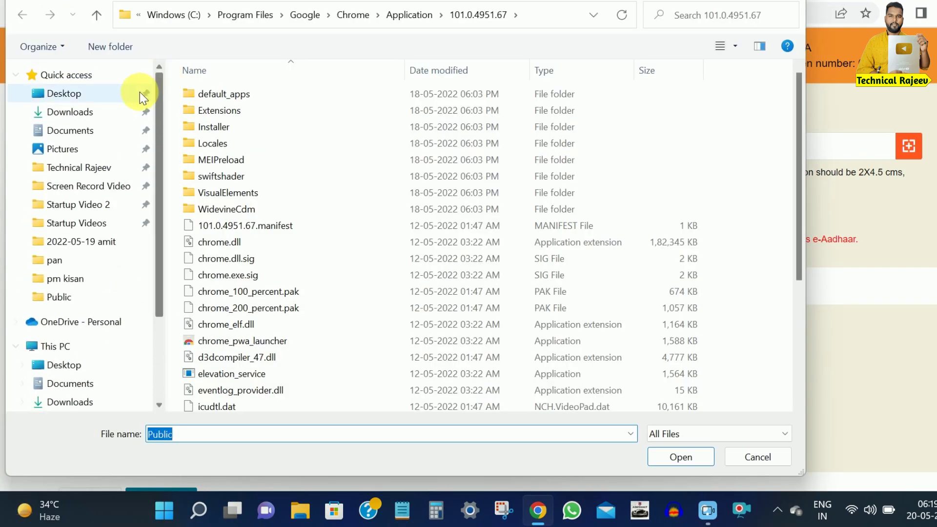
pyautogui.click(95, 95)
pyautogui.click(246, 111)
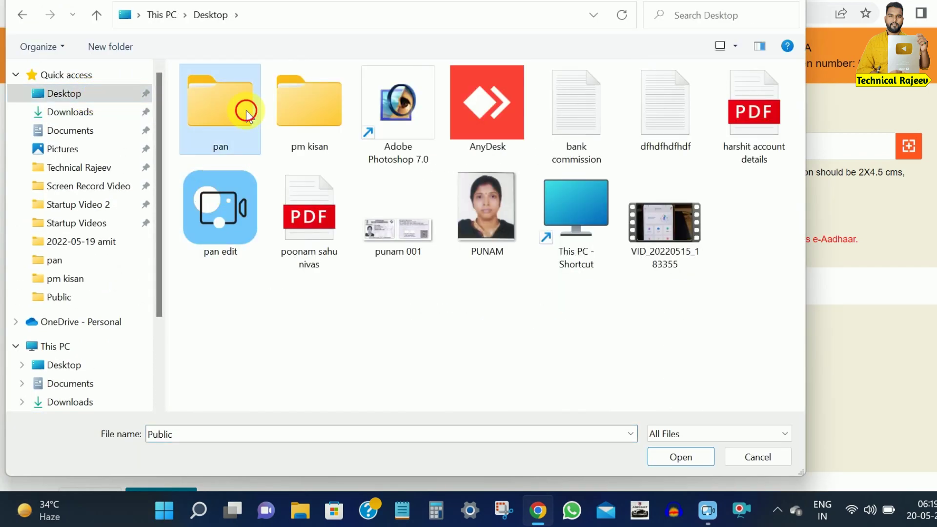
pyautogui.doubleClick(247, 112)
pyautogui.doubleClick(398, 108)
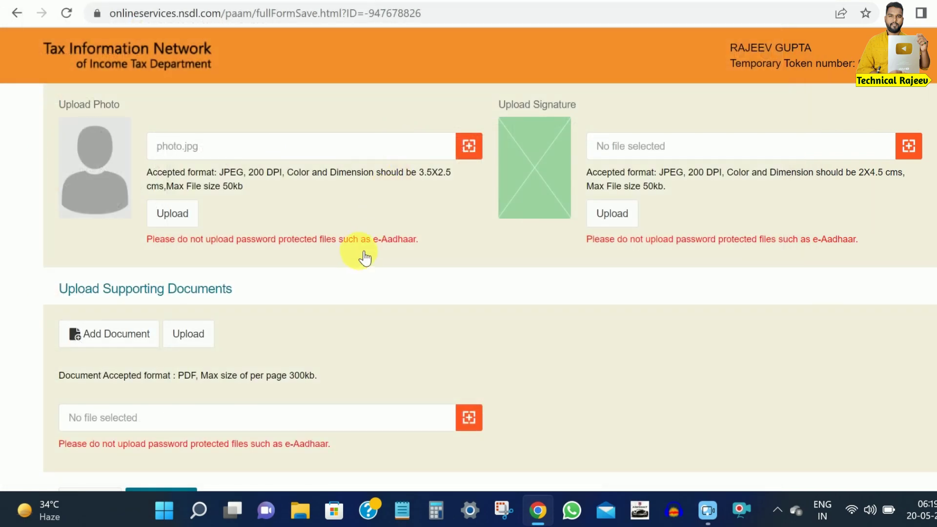
pyautogui.click(178, 220)
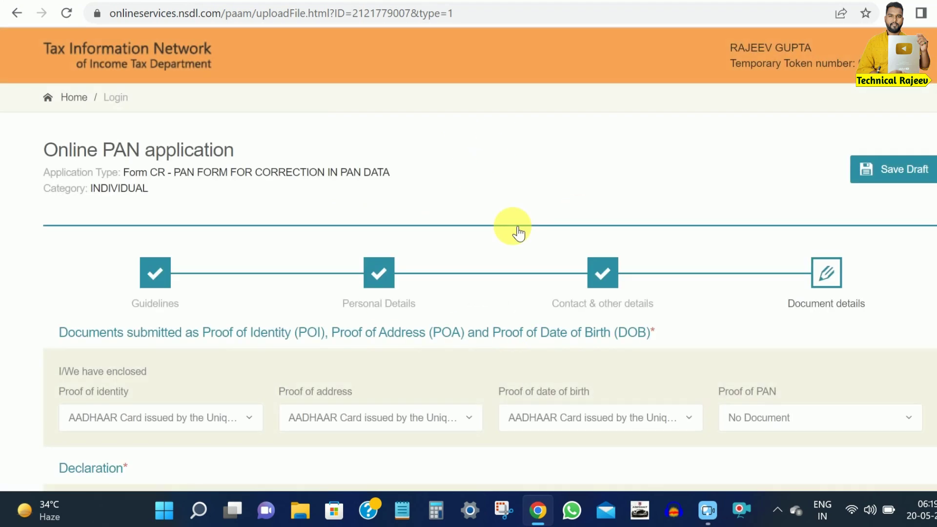
pyautogui.scroll(-10, 512, 205)
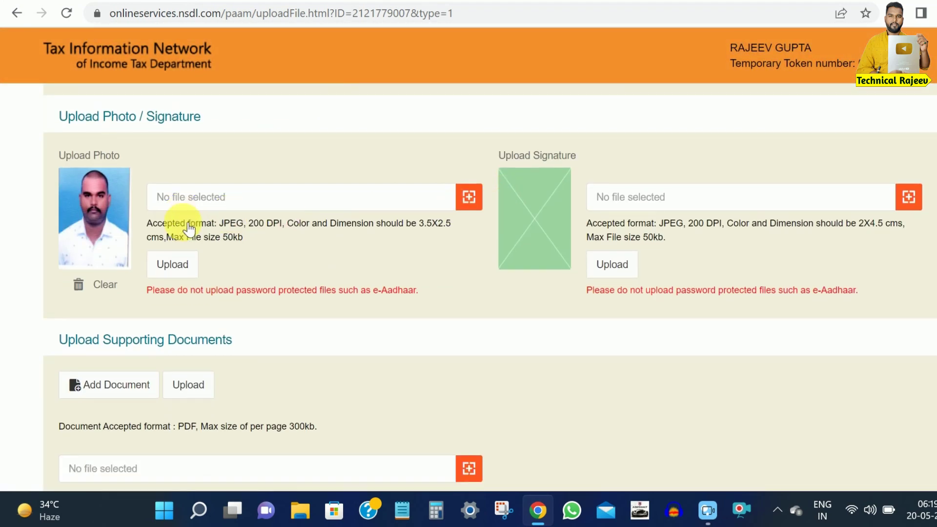
# - Submit the completed PAN correction form with its document details
pyautogui.scroll(-1, 189, 226)
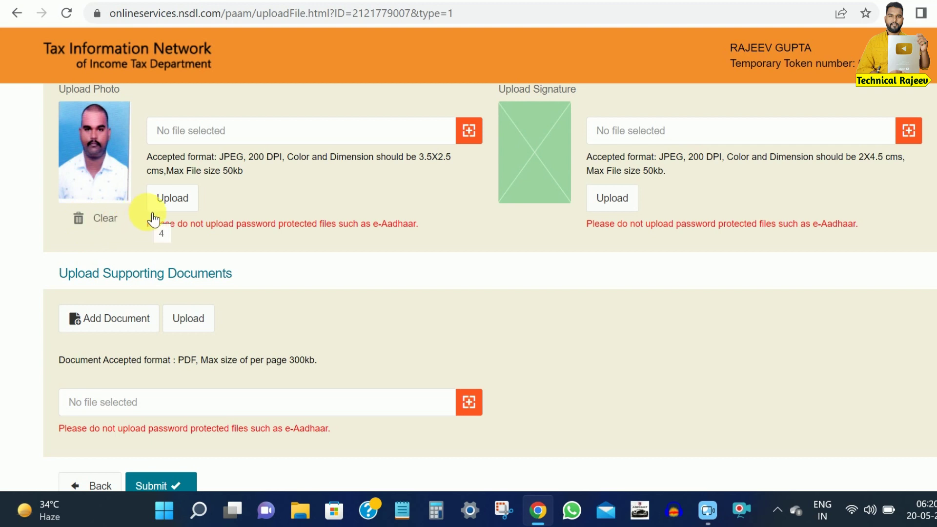
pyautogui.scroll(-1, 429, 254)
pyautogui.scroll(-3, 430, 254)
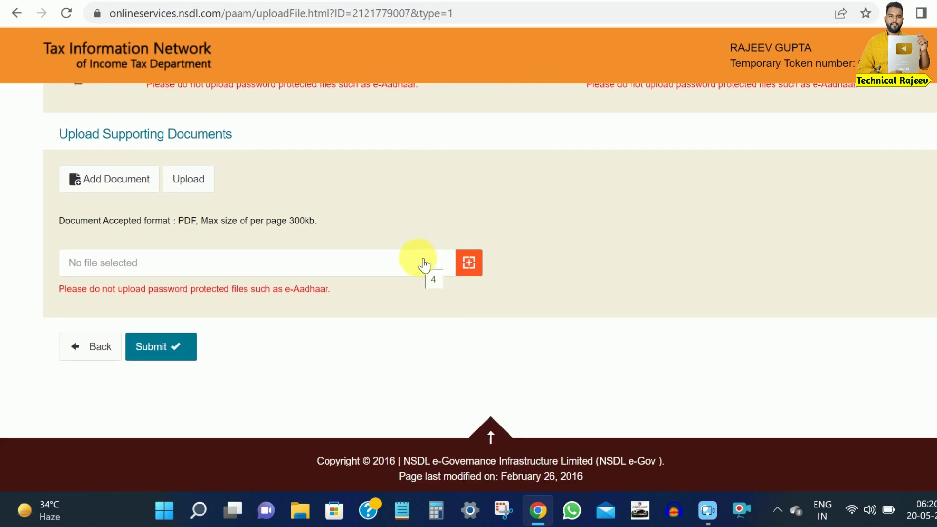
pyautogui.click(156, 350)
# - Verify the personal, contact and document details of the submitted application and proceed to the mode of payment
pyautogui.scroll(4, 412, 362)
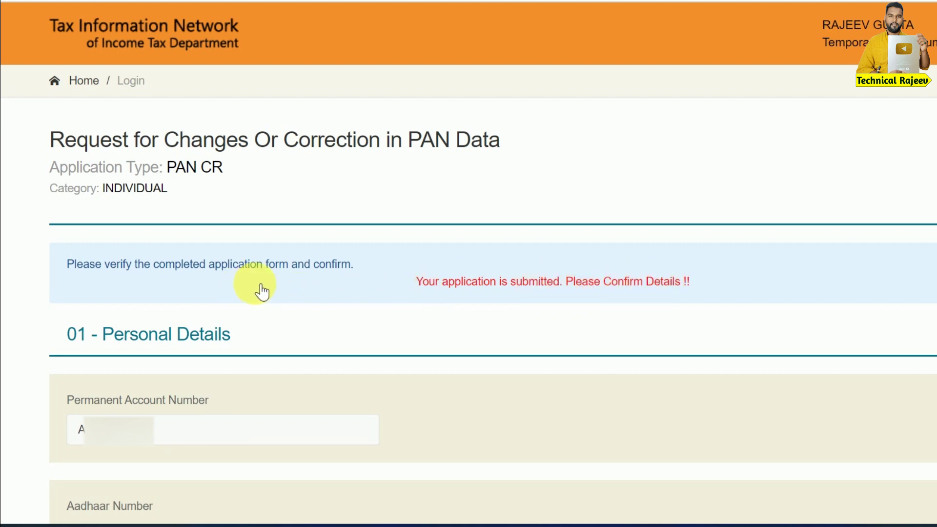
pyautogui.scroll(-3, 282, 281)
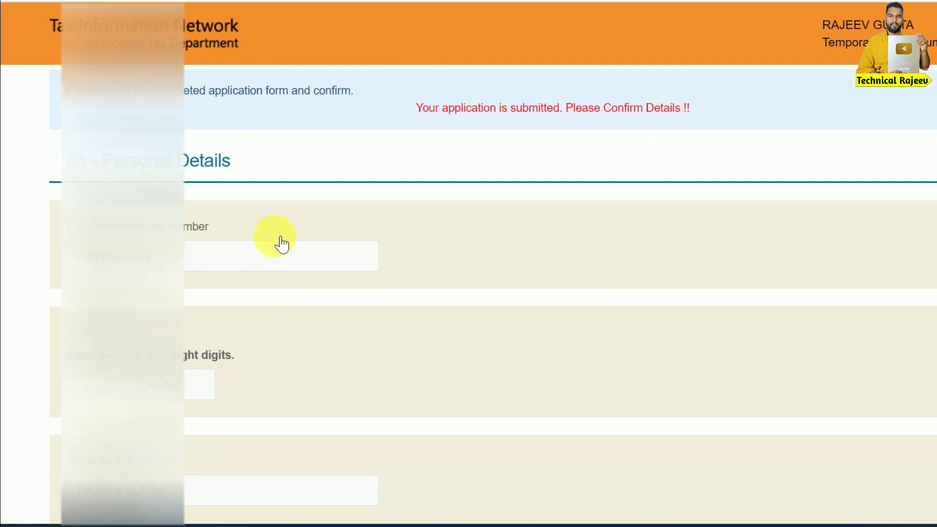
pyautogui.scroll(-2, 282, 245)
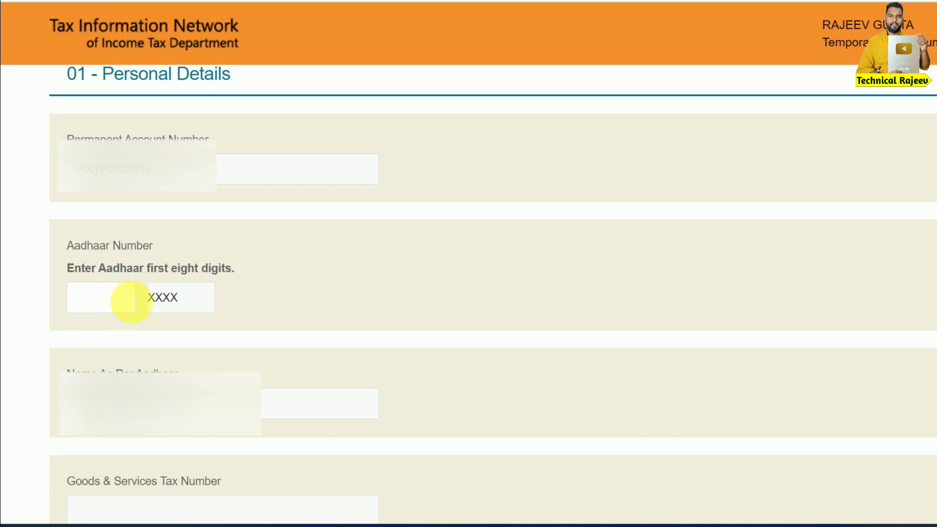
pyautogui.scroll(-1, 295, 293)
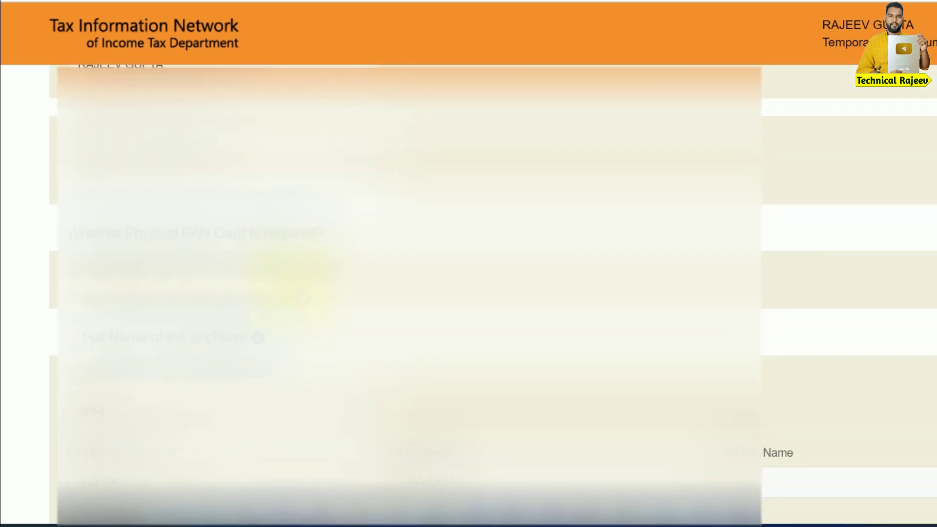
pyautogui.scroll(-7, 303, 295)
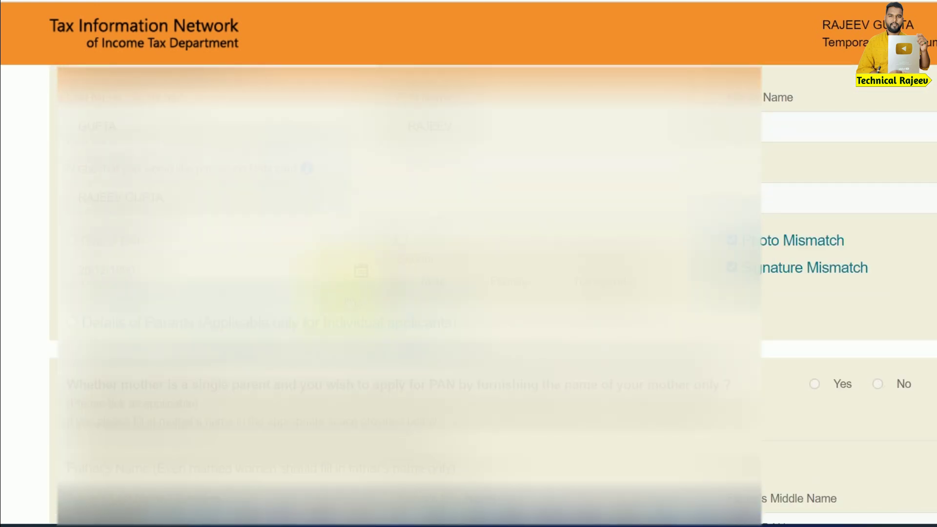
pyautogui.scroll(-7, 344, 300)
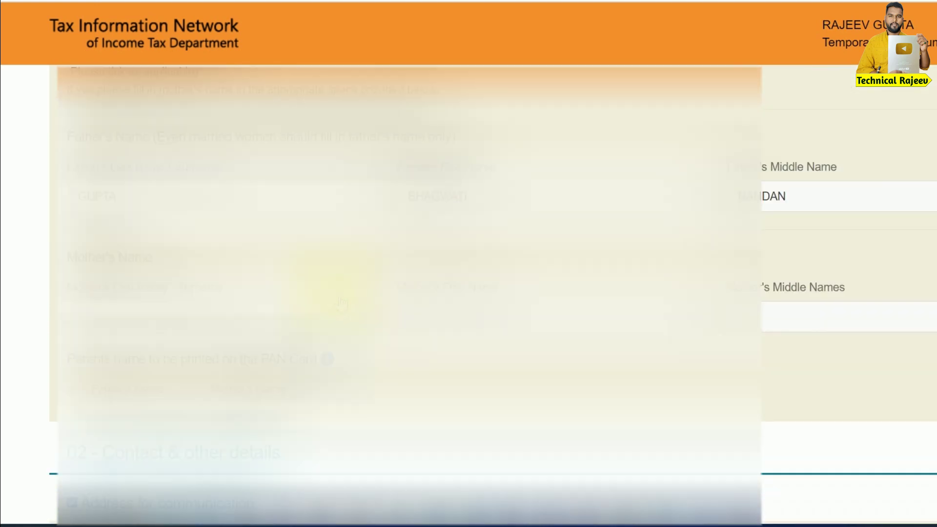
pyautogui.scroll(-13, 356, 298)
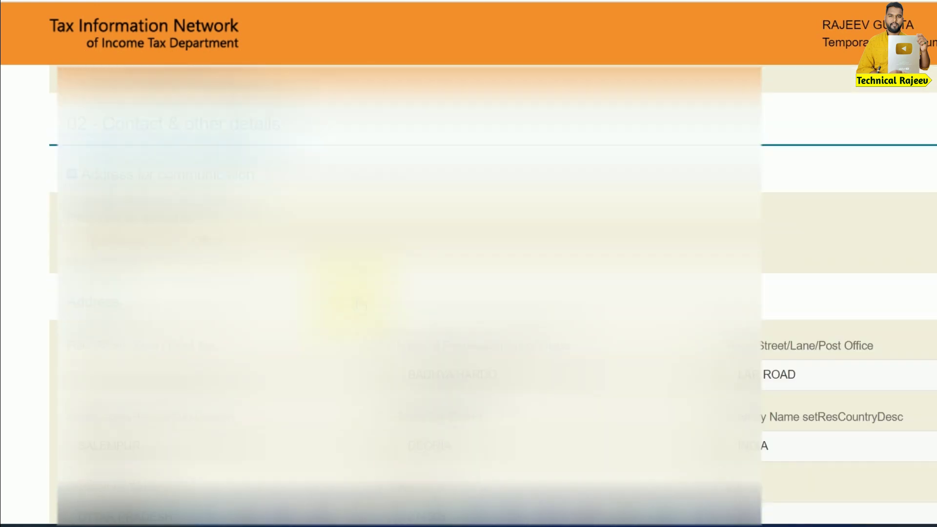
pyautogui.scroll(-15, 358, 305)
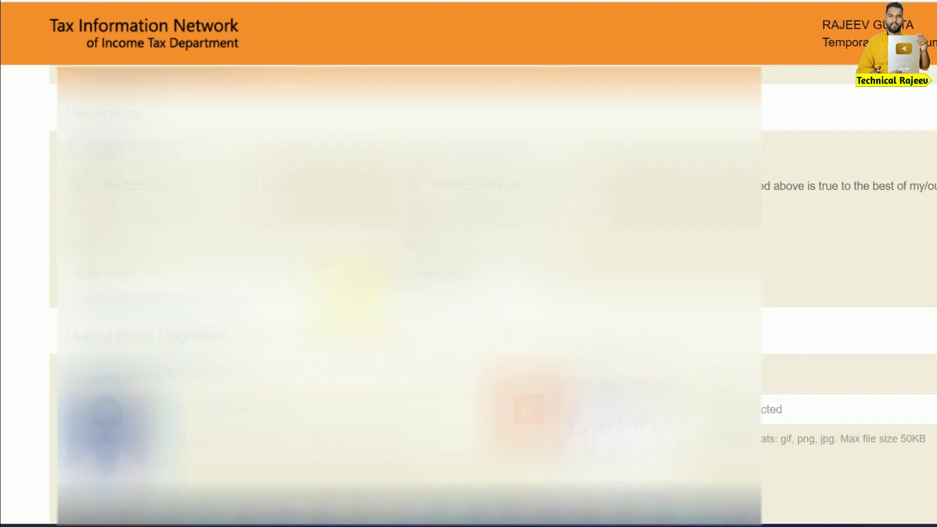
pyautogui.scroll(-1, 358, 304)
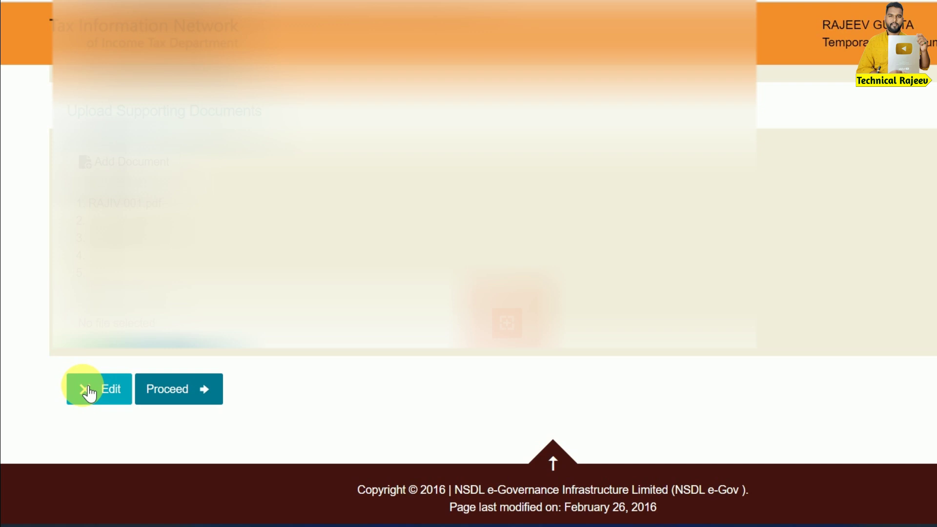
pyautogui.click(197, 403)
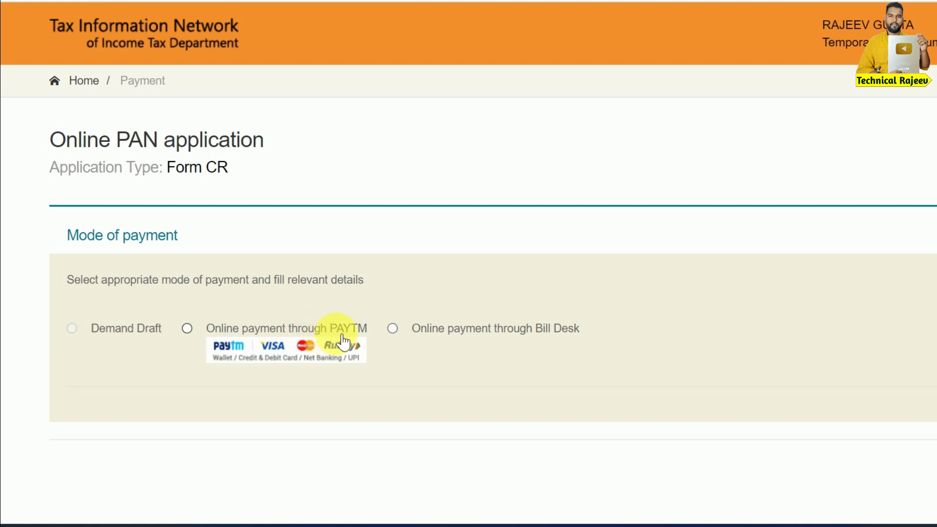
# - Choose online payment through PAYTM and agree to the terms of service to proceed to payment
pyautogui.click(189, 329)
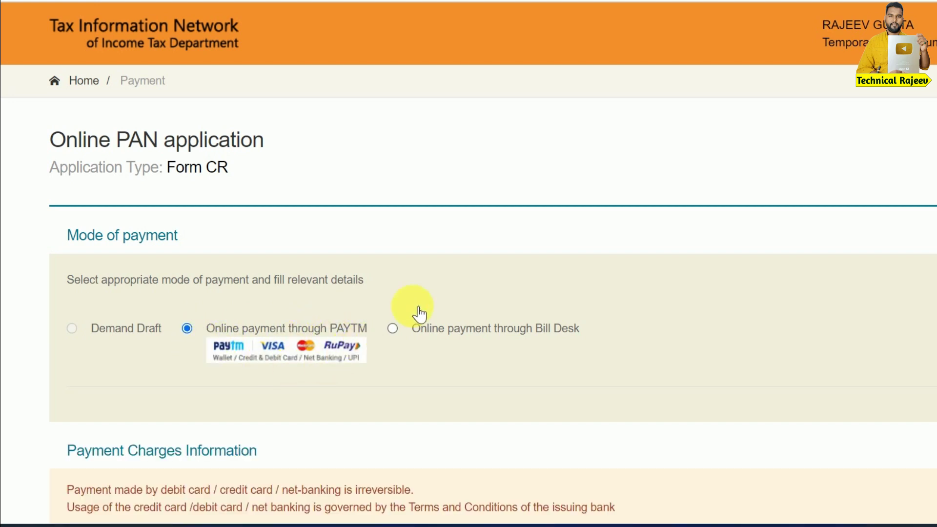
pyautogui.scroll(-5, 449, 293)
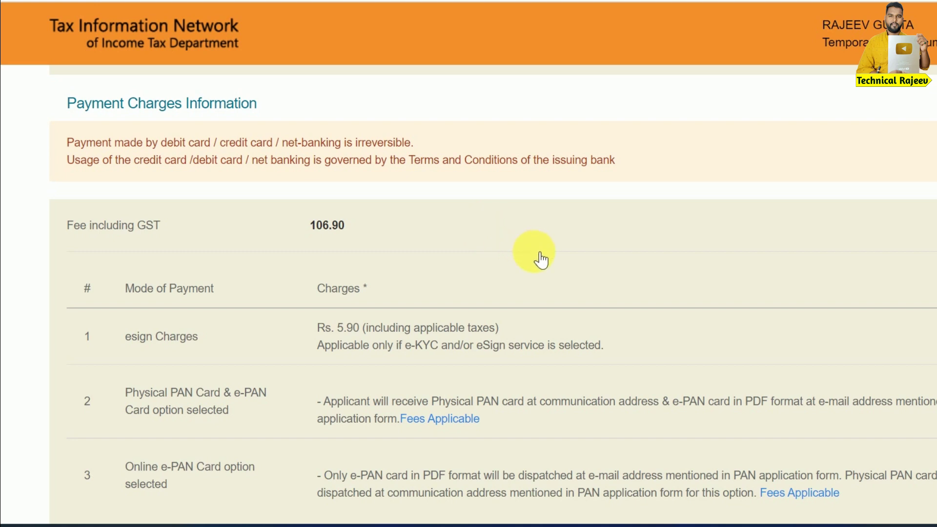
pyautogui.scroll(-5, 527, 266)
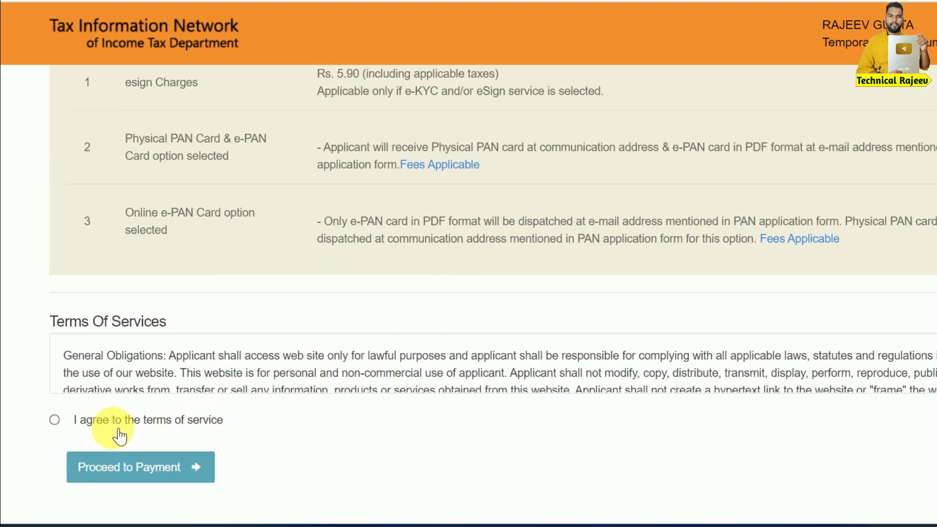
pyautogui.click(54, 420)
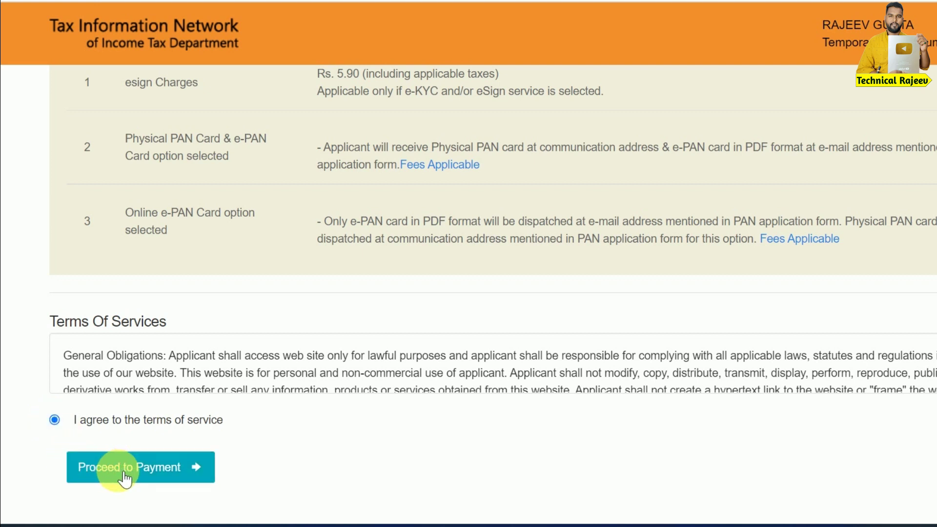
pyautogui.click(175, 469)
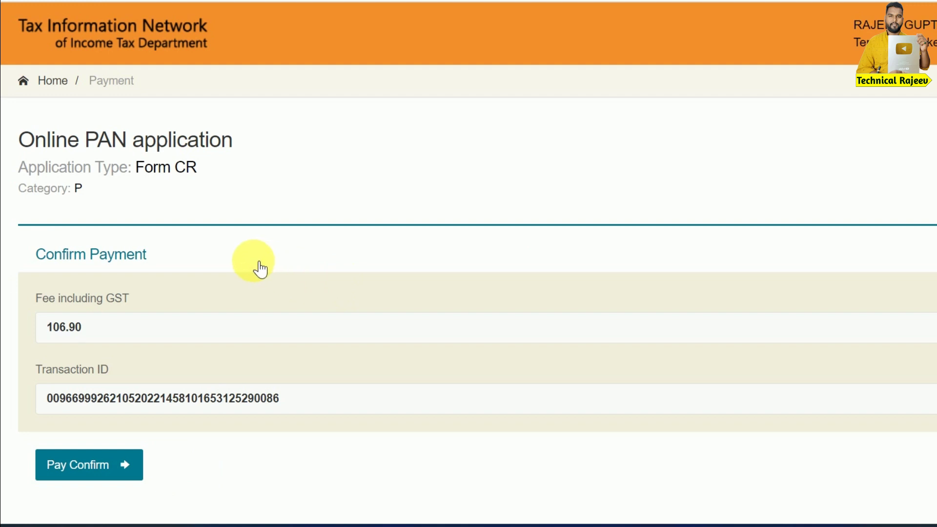
# - Confirm the fee payment, then view and close Paytm's instructions for paying by QR code
pyautogui.click(101, 476)
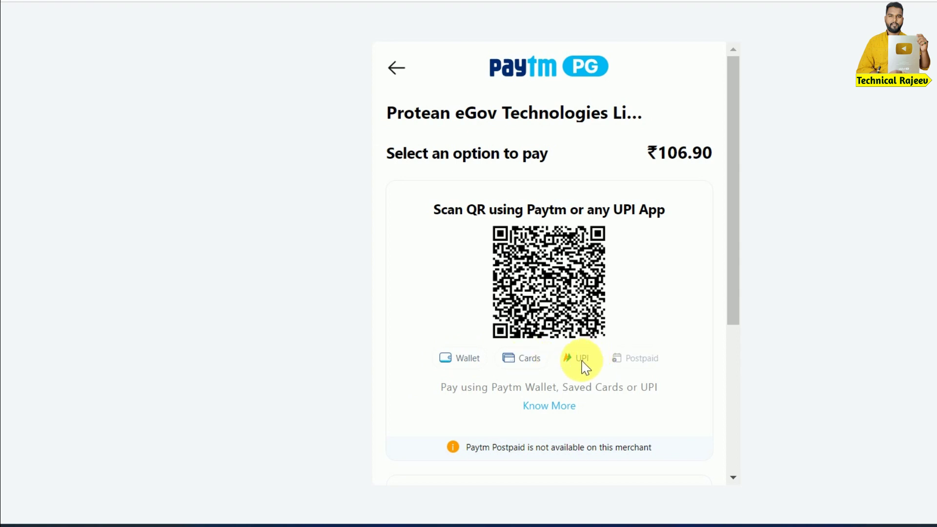
pyautogui.click(543, 408)
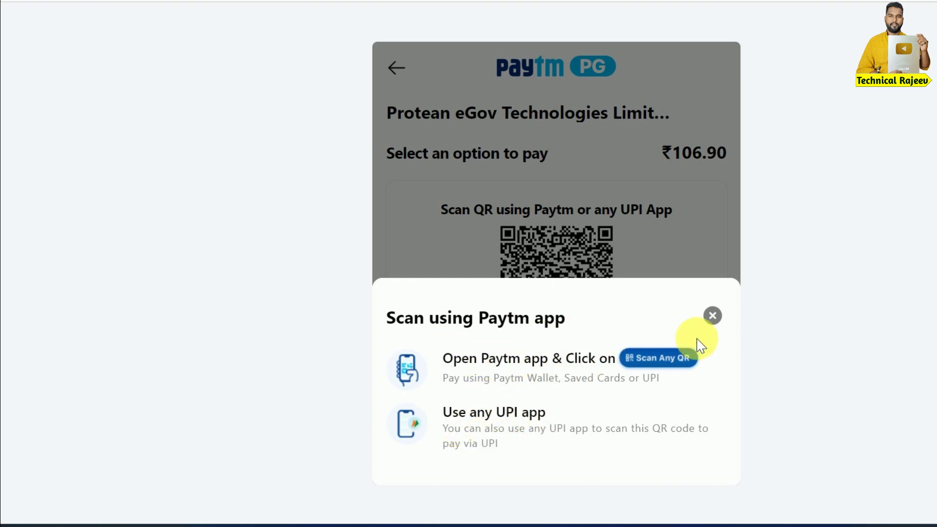
pyautogui.click(712, 315)
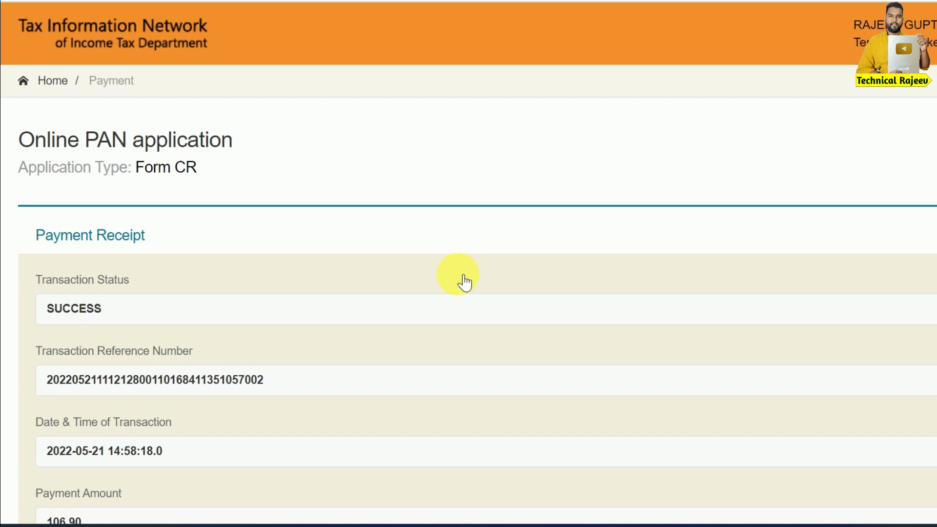
# - Continue from the payment receipt, then consent to Aadhaar use for e-signing the PAN application and authenticate the Aadhaar details
pyautogui.scroll(-5, 256, 291)
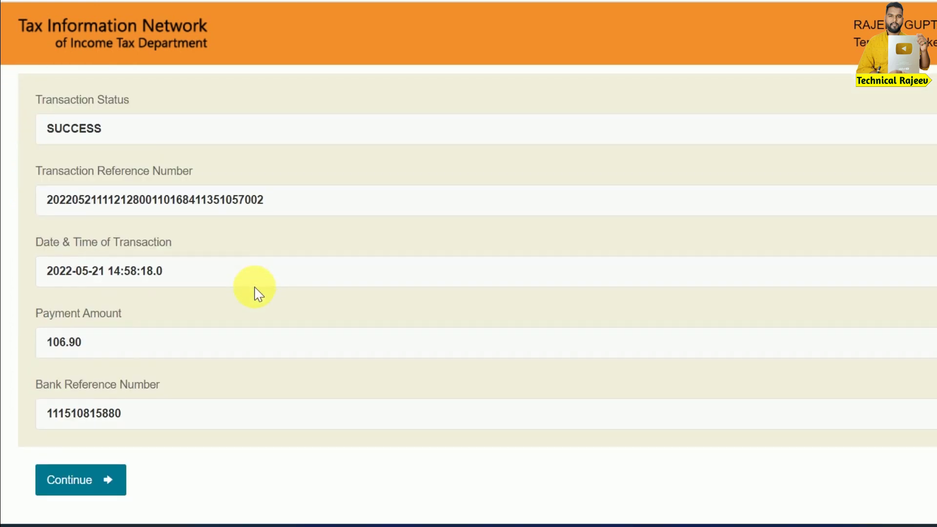
pyautogui.click(83, 397)
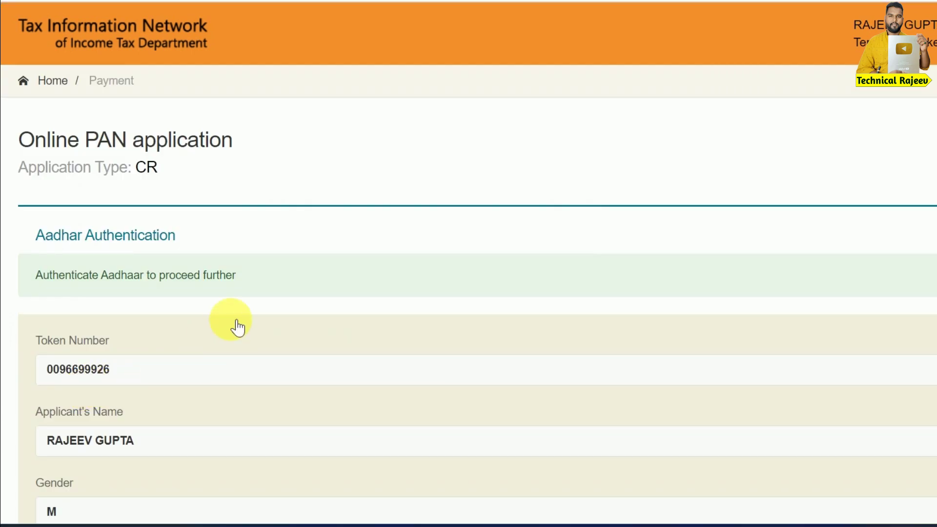
pyautogui.scroll(-5, 303, 268)
pyautogui.scroll(-4, 303, 265)
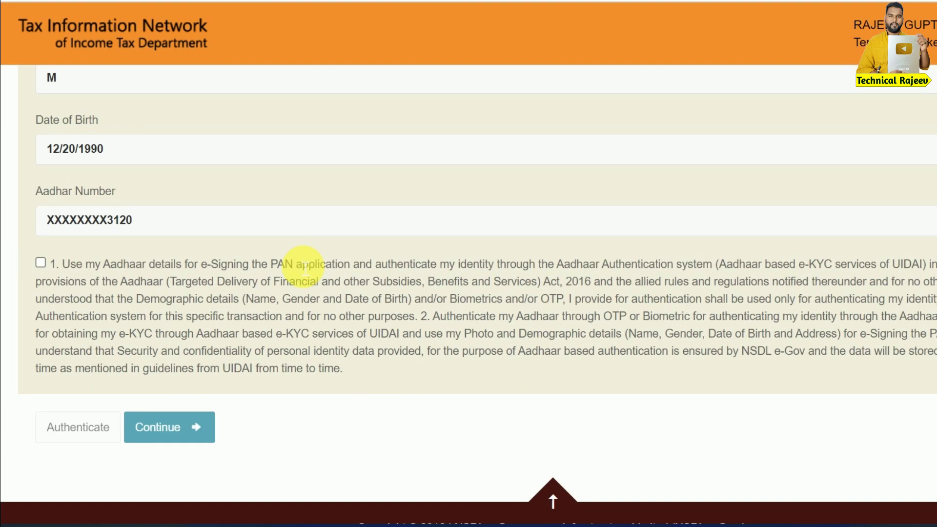
pyautogui.click(41, 263)
pyautogui.scroll(-1, 234, 317)
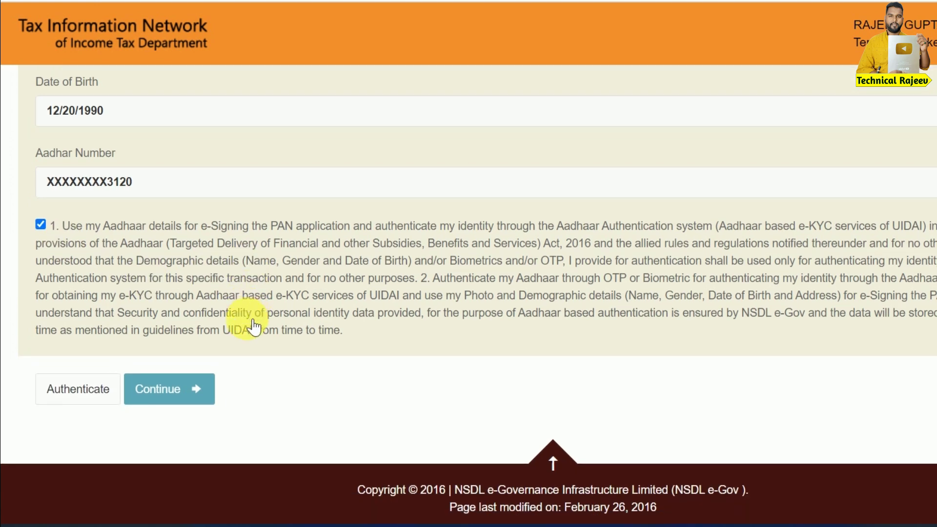
pyautogui.click(87, 393)
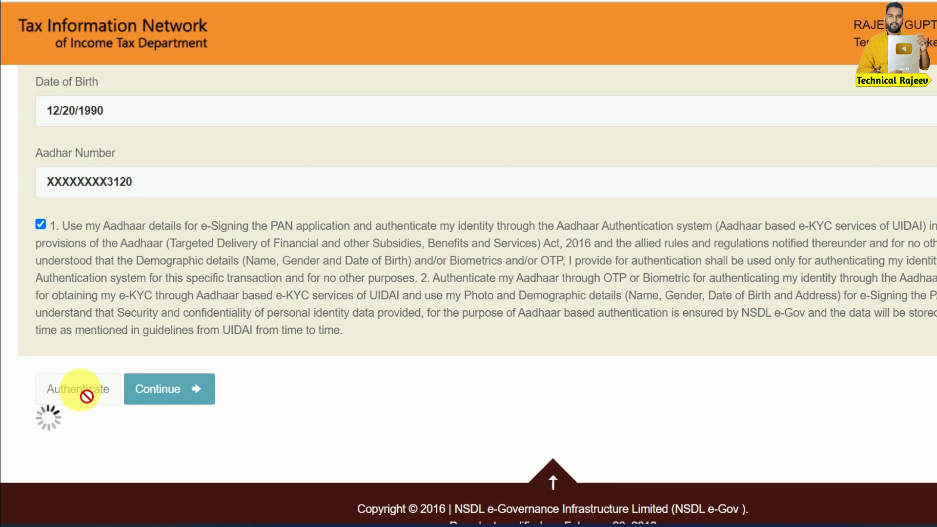
pyautogui.click(131, 388)
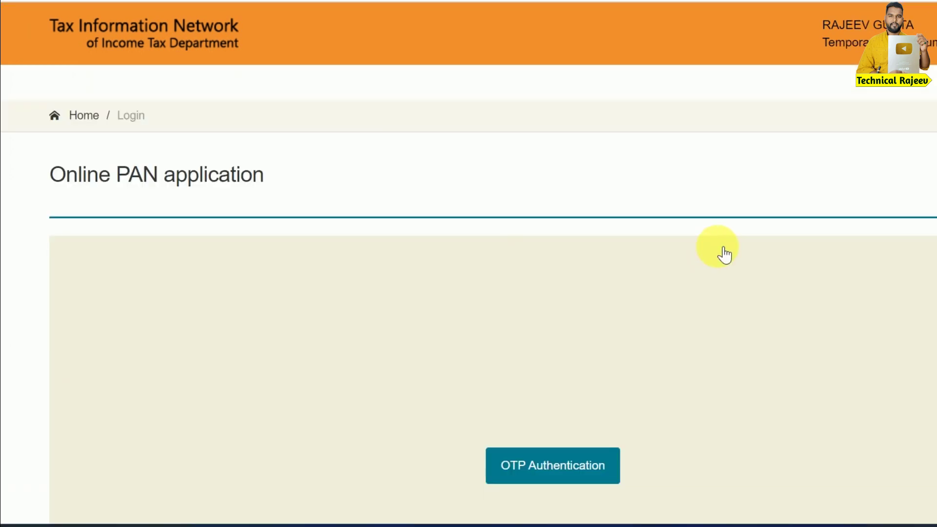
# - Request OTP authentication for the Aadhaar and submit the OTP received on the registered mobile number or email
pyautogui.scroll(-2, 722, 251)
pyautogui.scroll(-1, 723, 249)
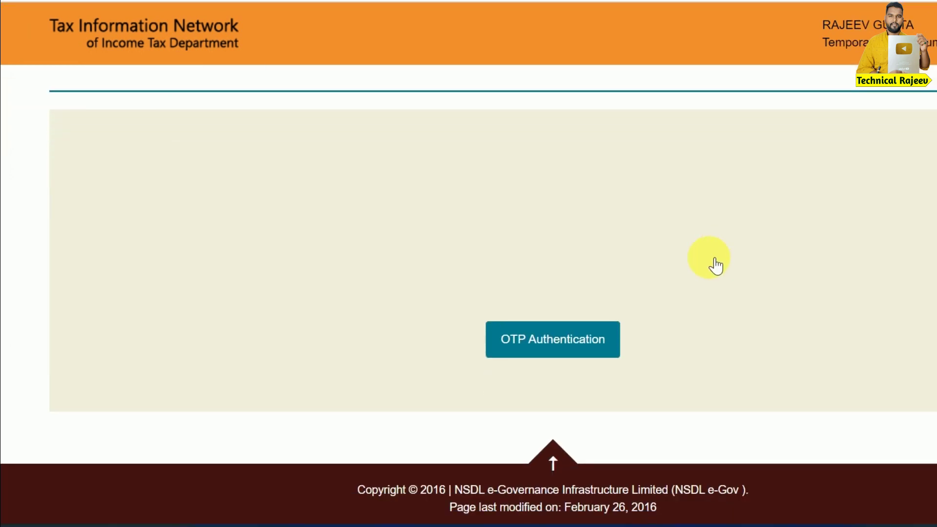
pyautogui.click(551, 347)
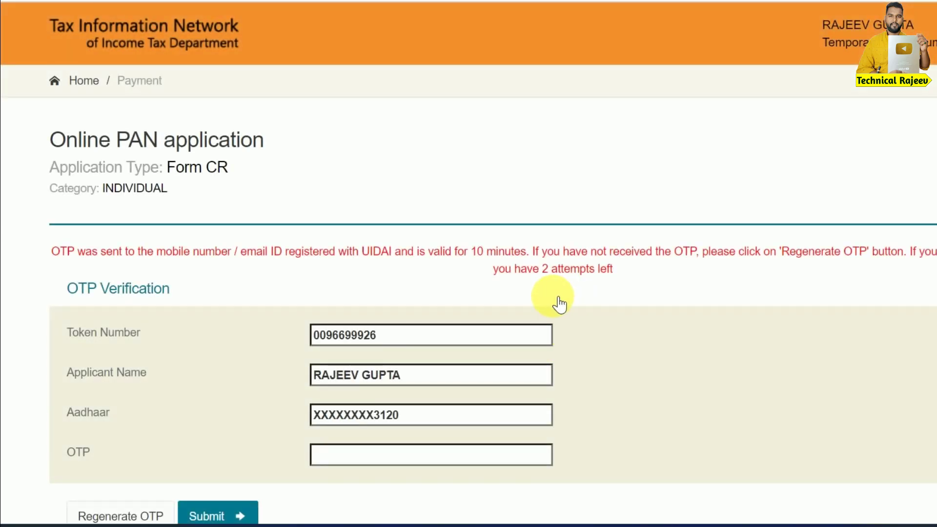
pyautogui.scroll(-2, 537, 304)
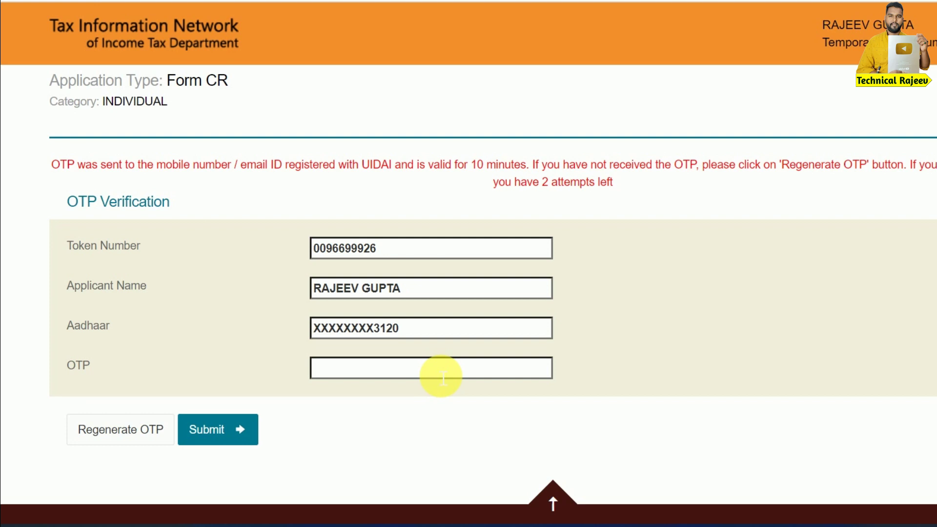
pyautogui.click(236, 435)
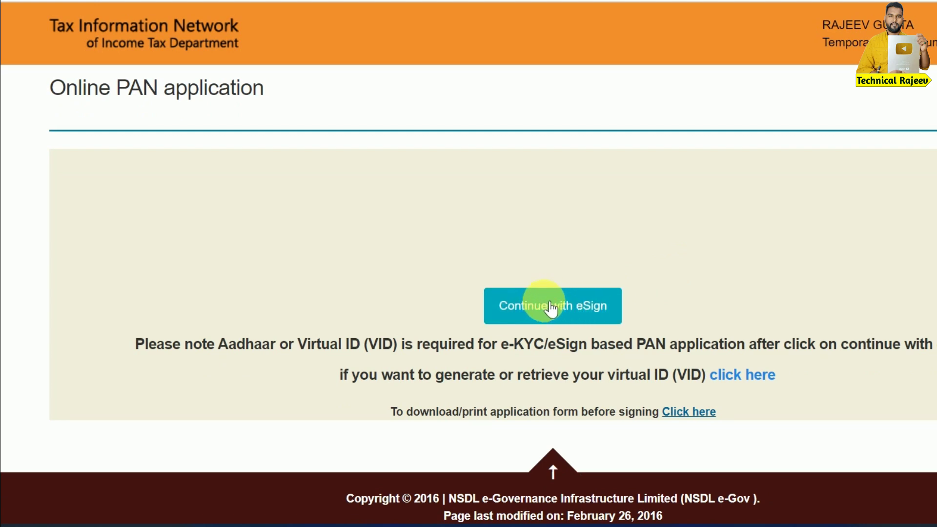
# - Continue with eSign and authorize NSDL e-Gov to use the Aadhaar / Virtual ID details for e-signing the PAN application
pyautogui.click(607, 302)
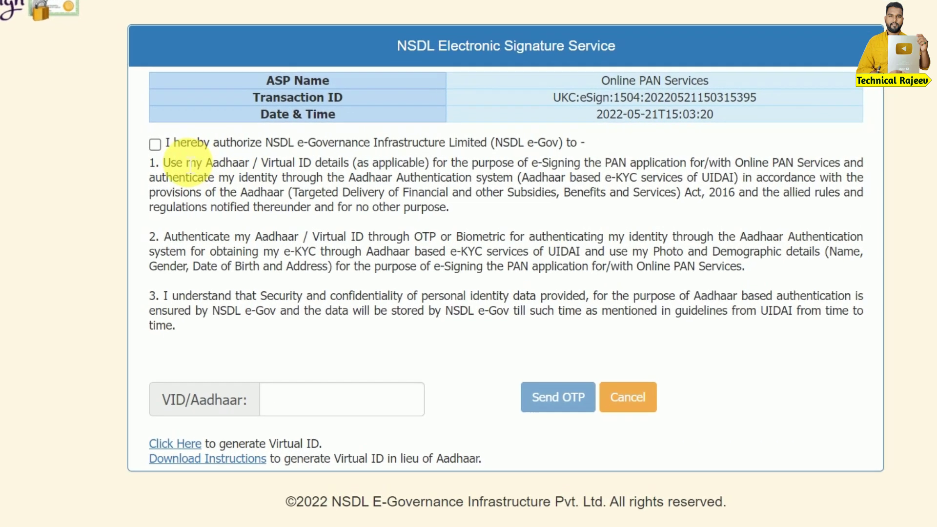
pyautogui.click(155, 144)
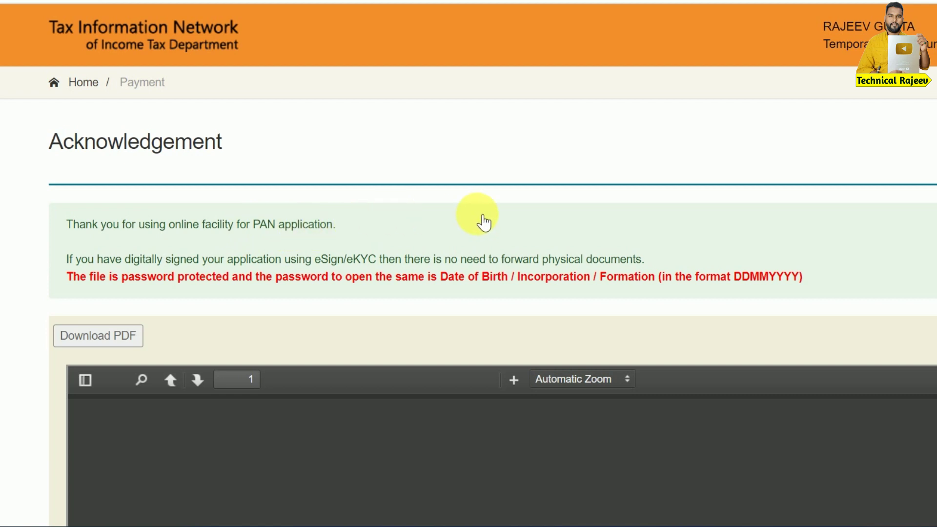
# - Review the acknowledgement page, including its signing notice, PDF password format and document preview
pyautogui.scroll(-3, 619, 218)
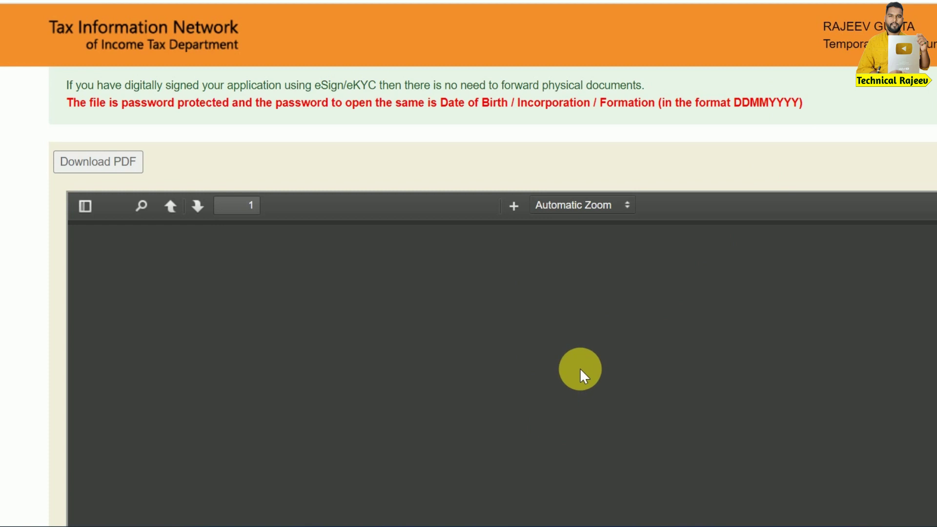
pyautogui.scroll(-5, 541, 347)
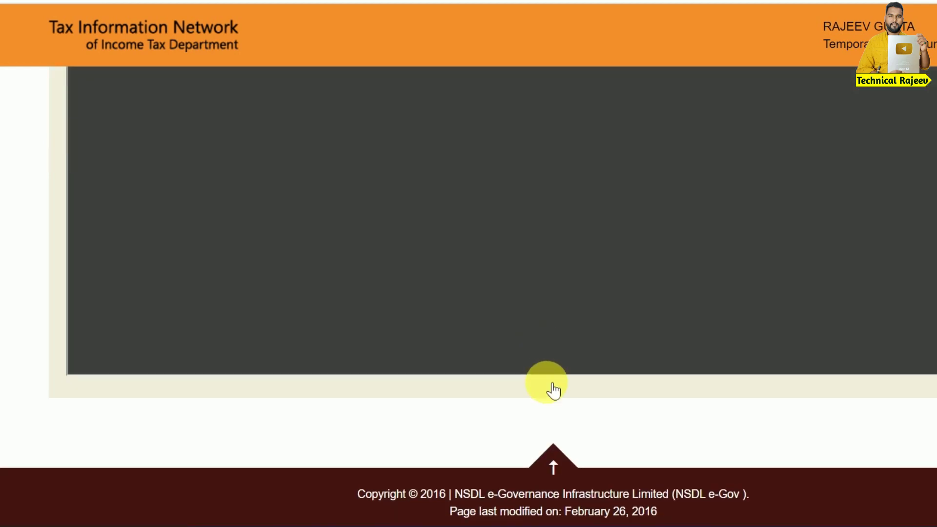
pyautogui.scroll(5, 548, 387)
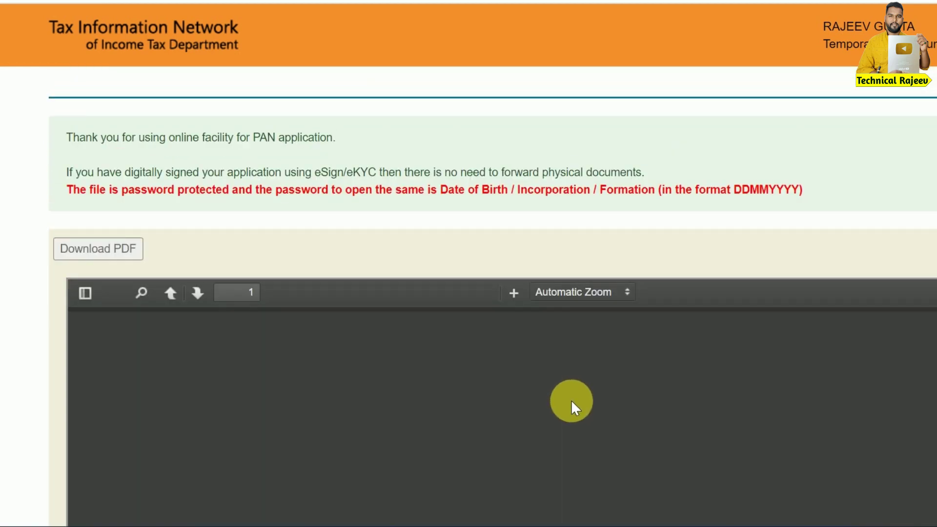